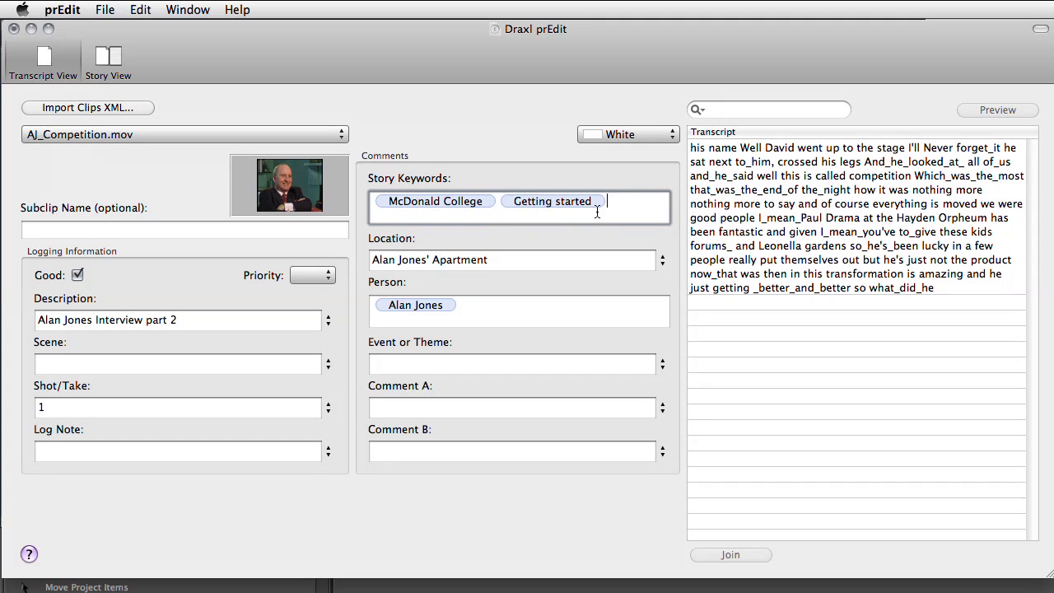
- Split the AJ_Competition.mov transcript before "but he's just not the product" and preview the new passage
key(Tab)
key(Tab)
key(Tab)
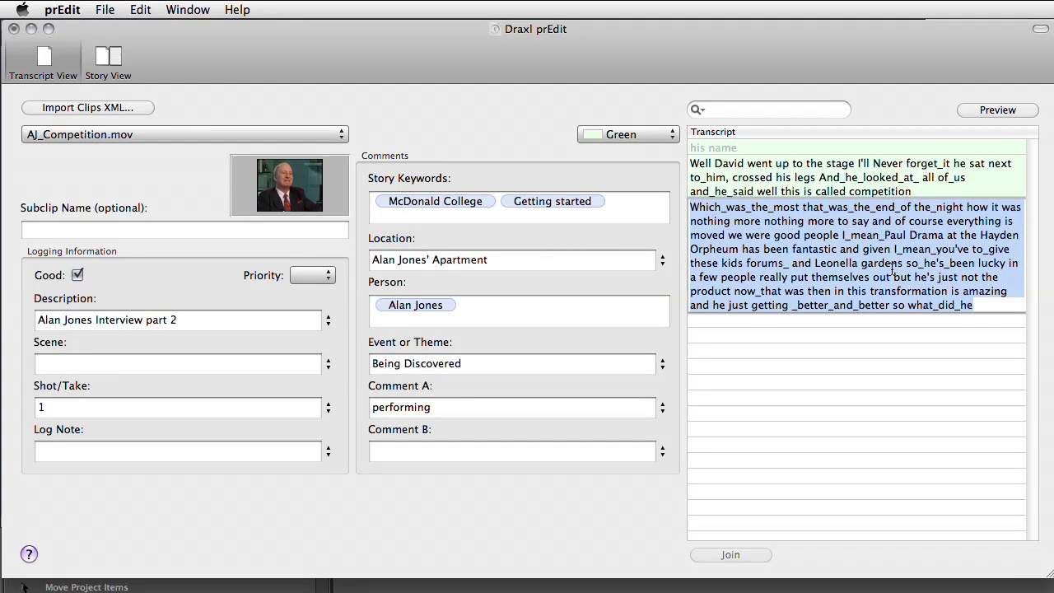
click(895, 278)
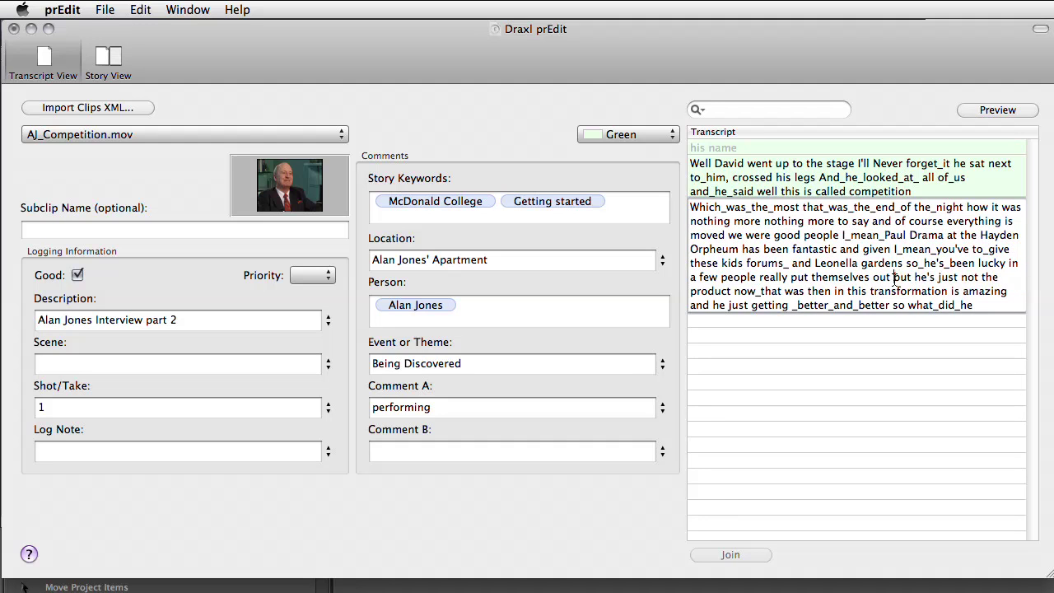
key(Return)
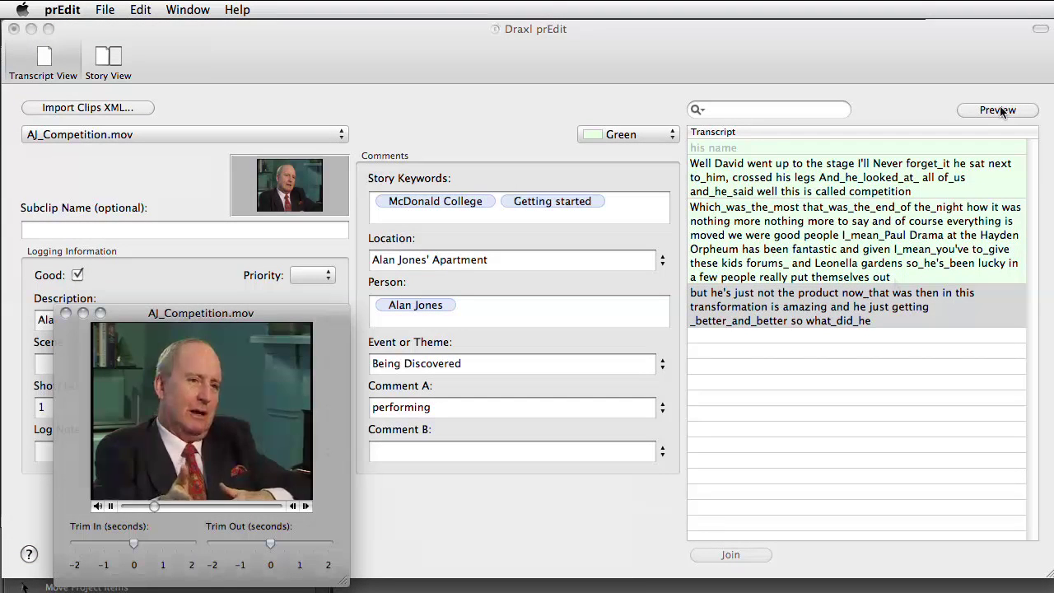
click(785, 149)
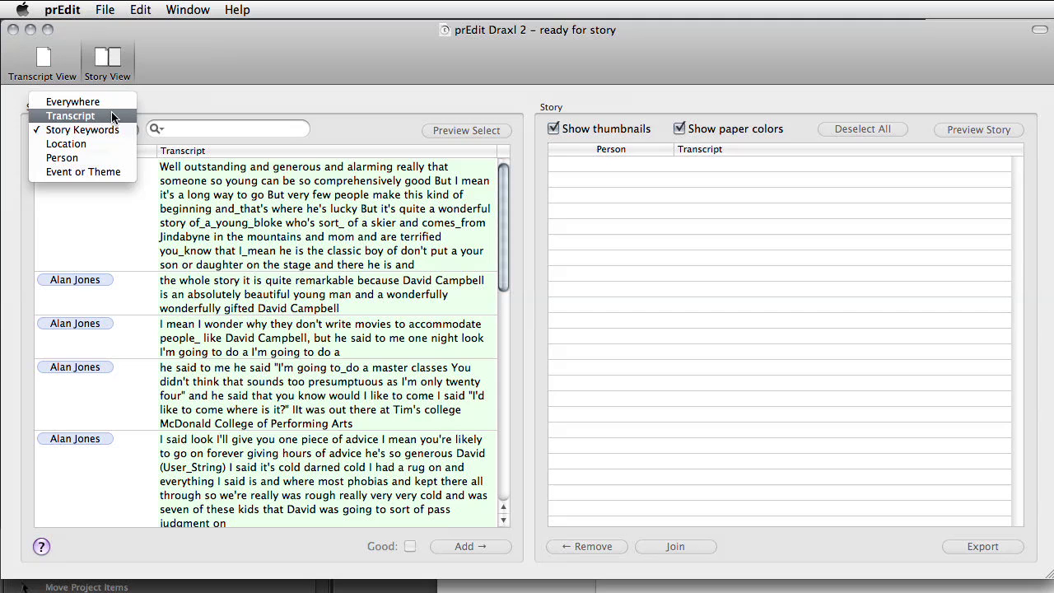
- Search the selects by Transcript for "mc" and add a matching clip to the story
click(113, 116)
click(170, 128)
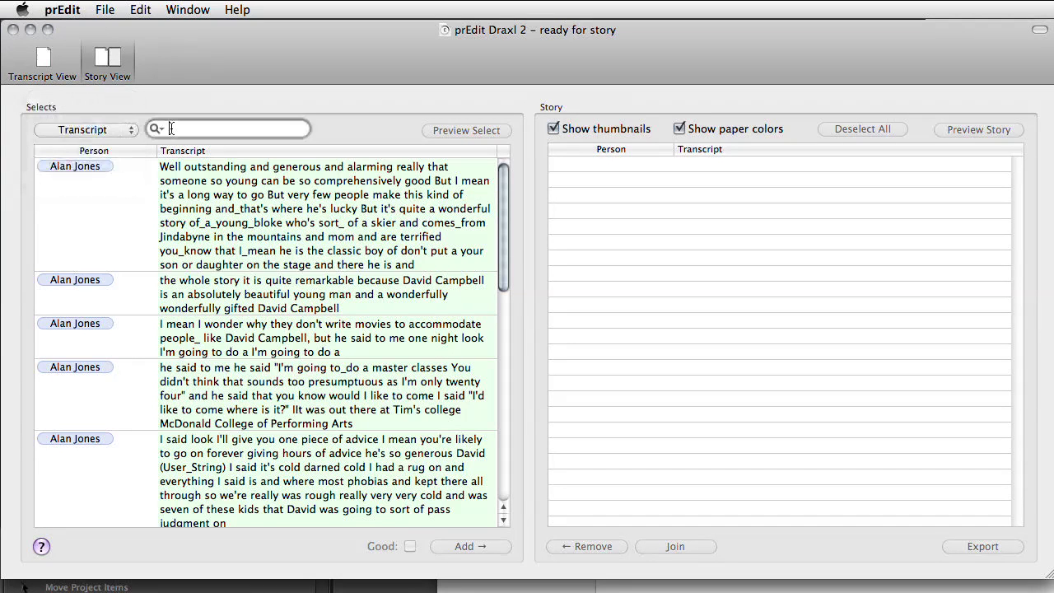
text(mc)
drag(236, 266, 657, 227)
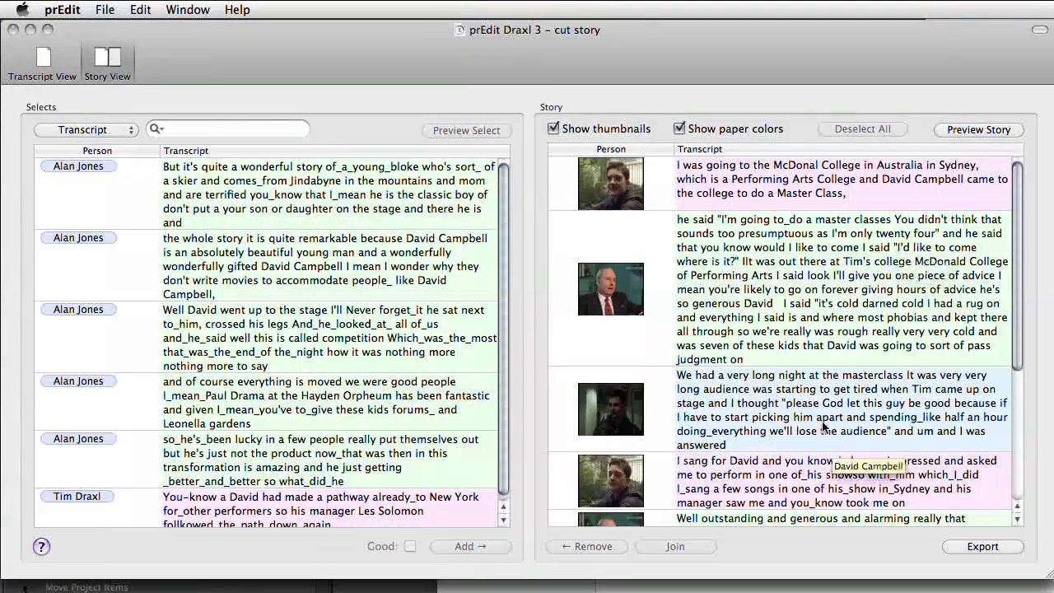
- Move the "We had a very long night" clip to second in the story and split the following clip's "I said look" part back into the selects
drag(823, 424, 788, 241)
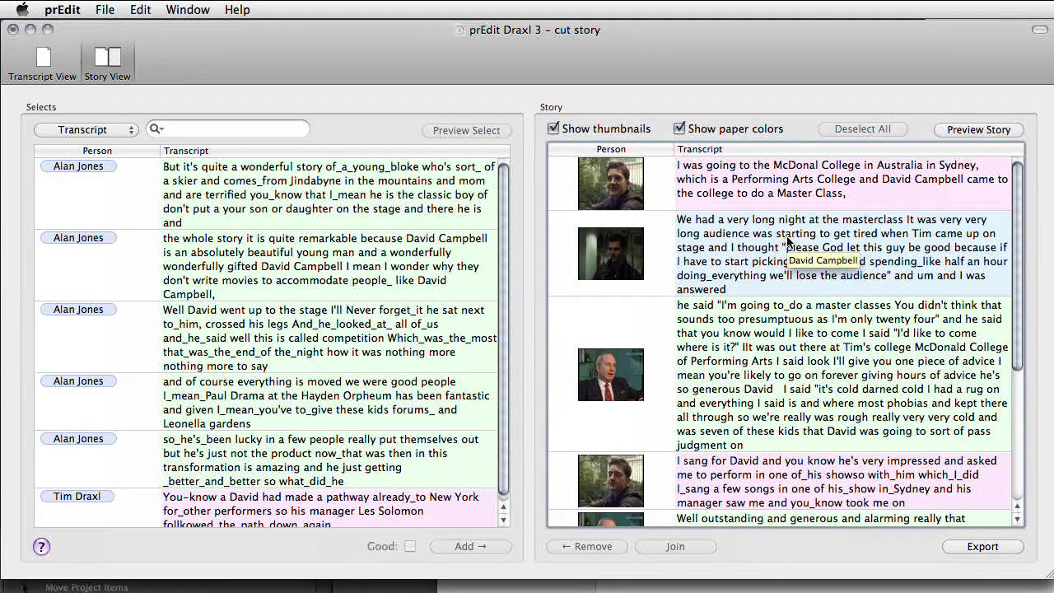
click(805, 397)
double_click(805, 397)
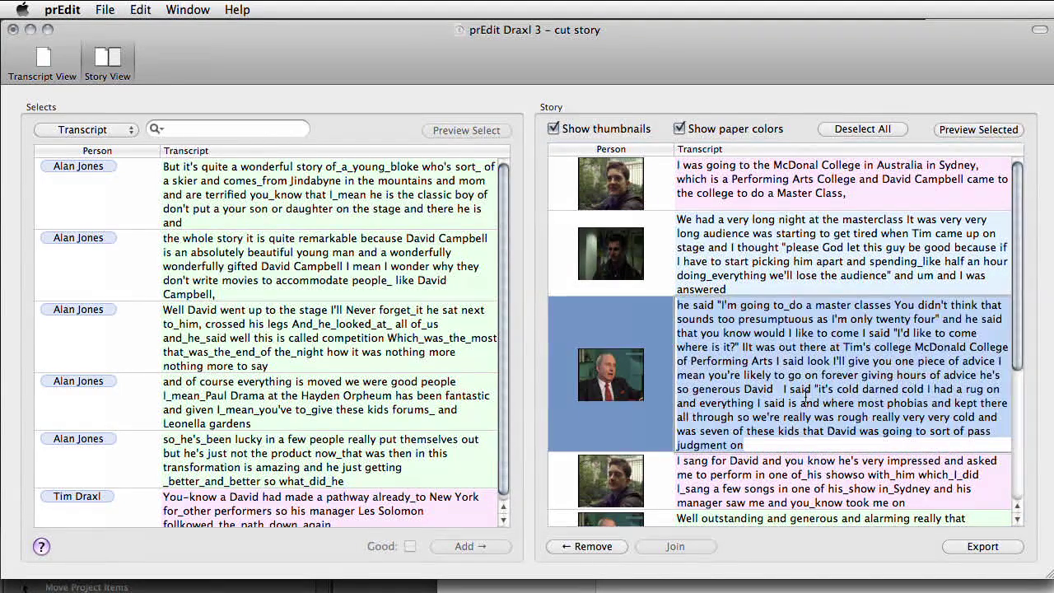
click(776, 362)
key(Return)
drag(777, 403, 330, 306)
- Preview the two consecutive story clips starting "I sang for David" and "Well outstanding and generous" together
scroll(790, 329, down, 3)
click(840, 286)
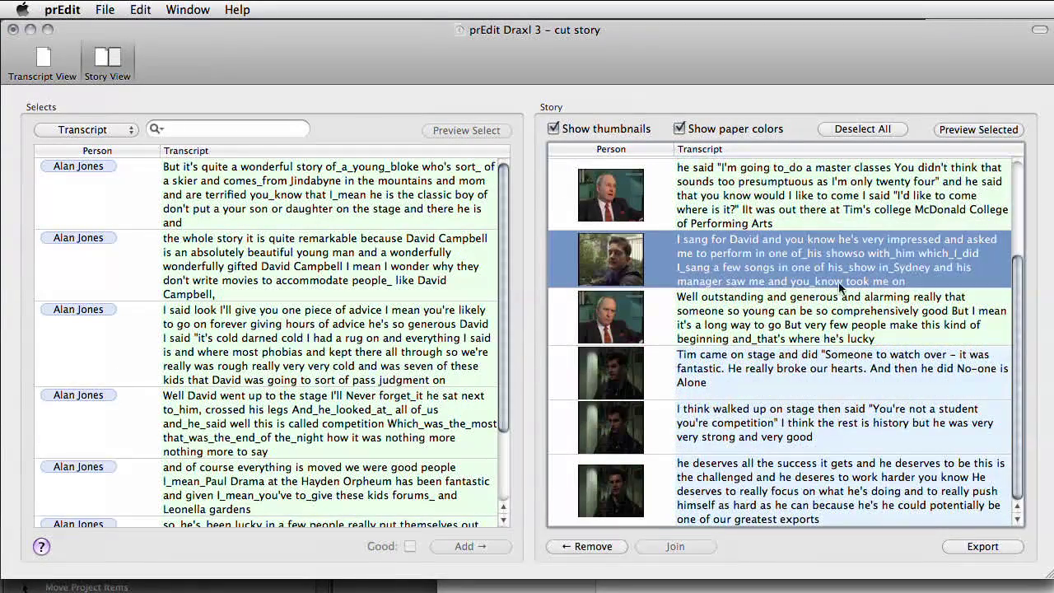
shift+click(824, 326)
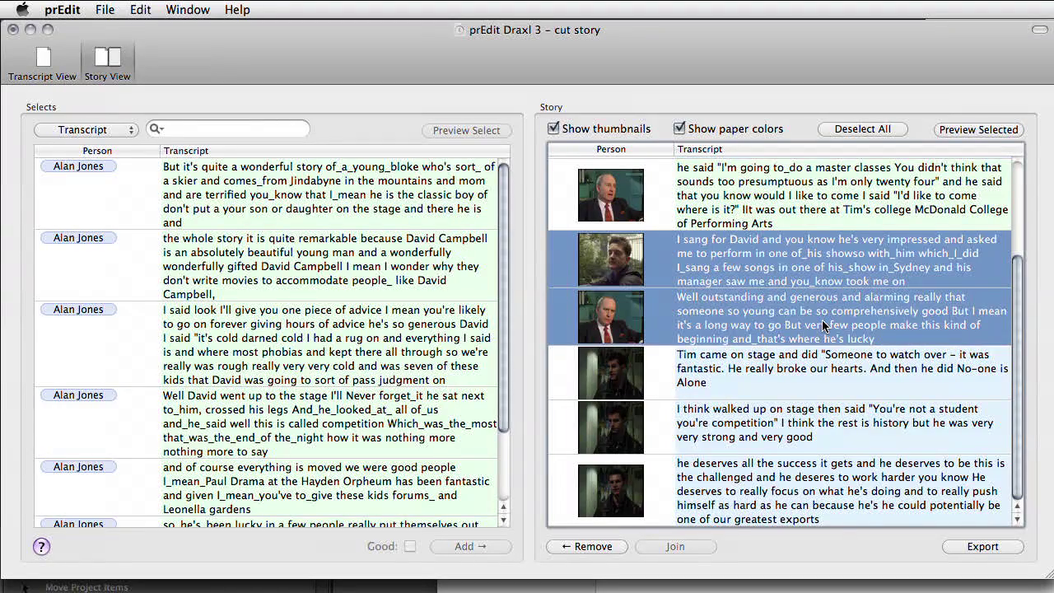
click(952, 131)
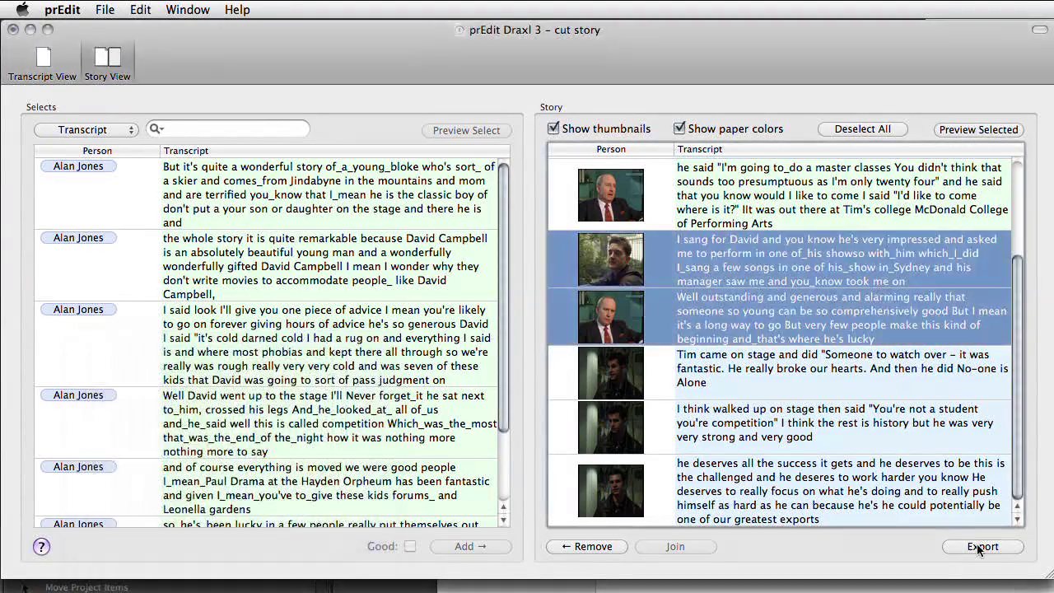
- Send the story to Final Cut Pro as a PAL 25 fps, 720 × 576 sequence and import its XML into FCP prEdit Demo
click(980, 547)
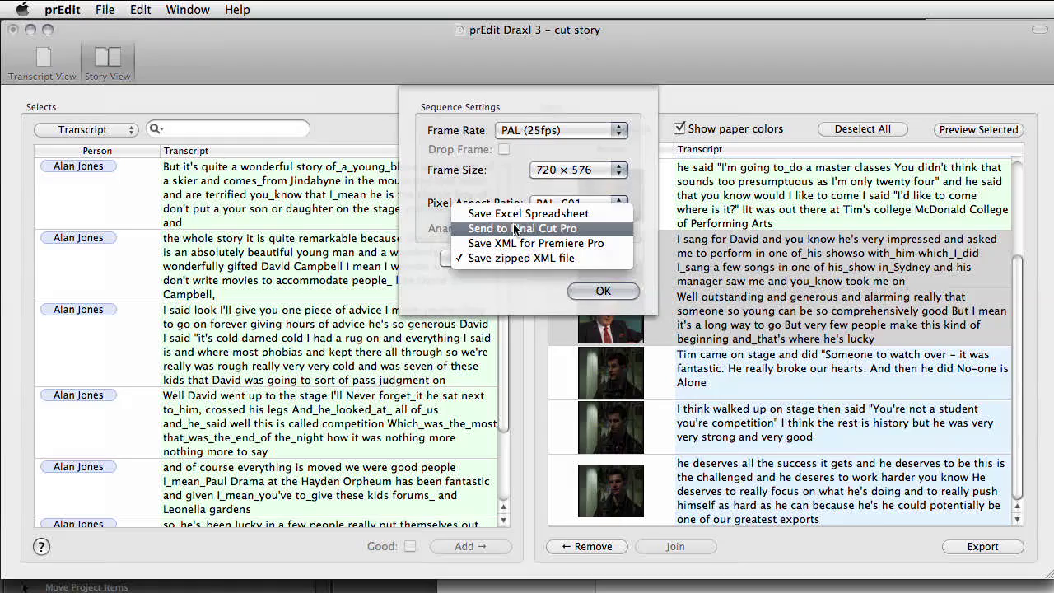
click(513, 228)
click(603, 291)
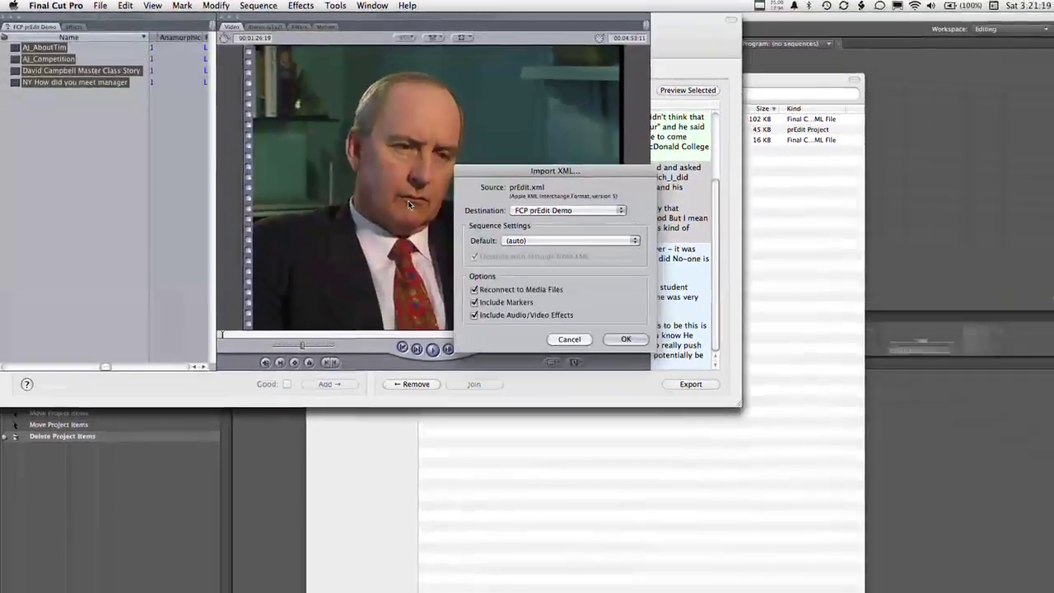
click(594, 322)
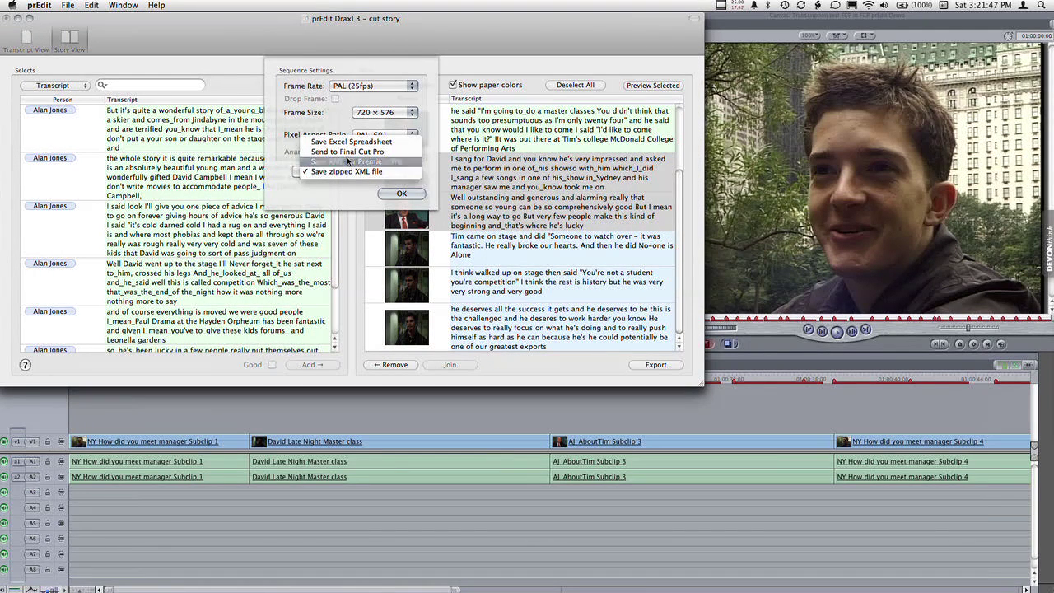
- Export the story as XML for Premiere Pro with PAL (25fps) and 720 × 576 sequence settings
click(348, 162)
click(398, 194)
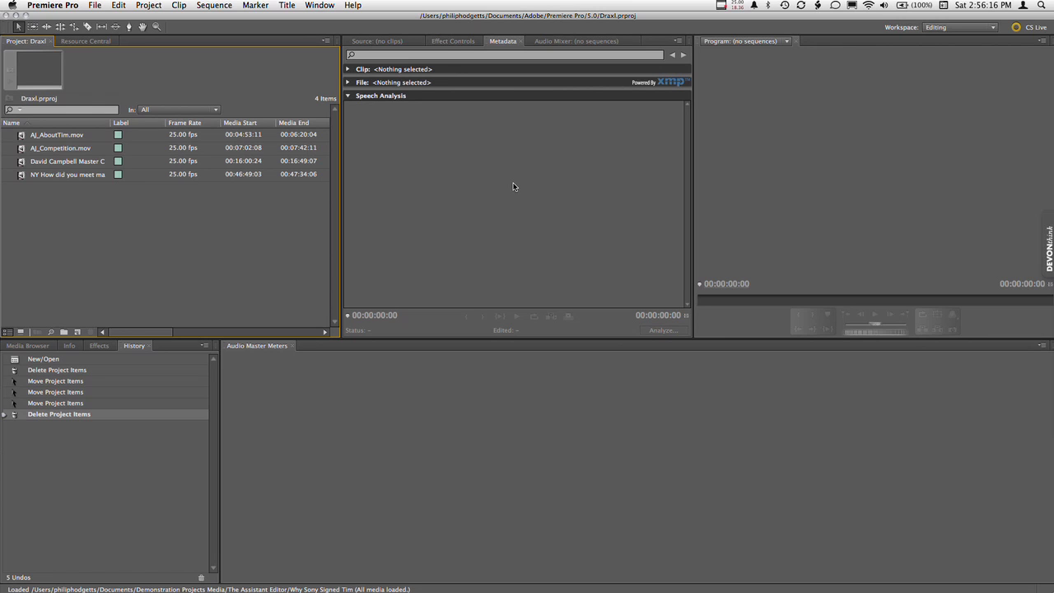
- Switch to Adobe Soundbooth CS5 to view the speech transcript of AJ_Competition.mov
key(super+Tab)
key(super+Tab)
key(super+Tab)
key(super+Tab)
key(super+Tab)
key(super+Tab)
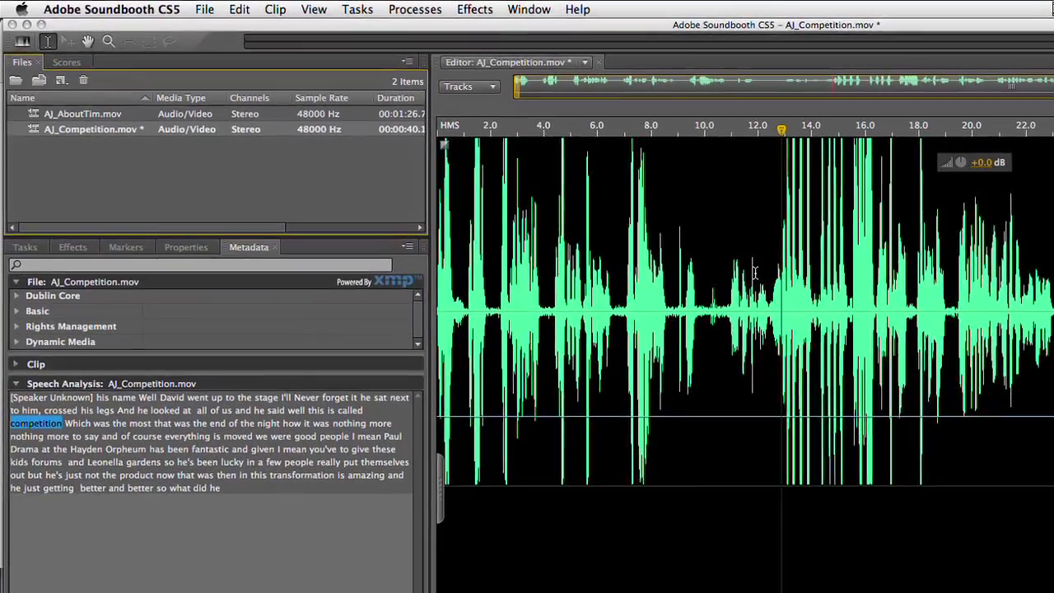
- Switch to Premiere Pro, view the speech transcript of AJ_AboutTim.mov and open its speech analysis options
key(super+Tab)
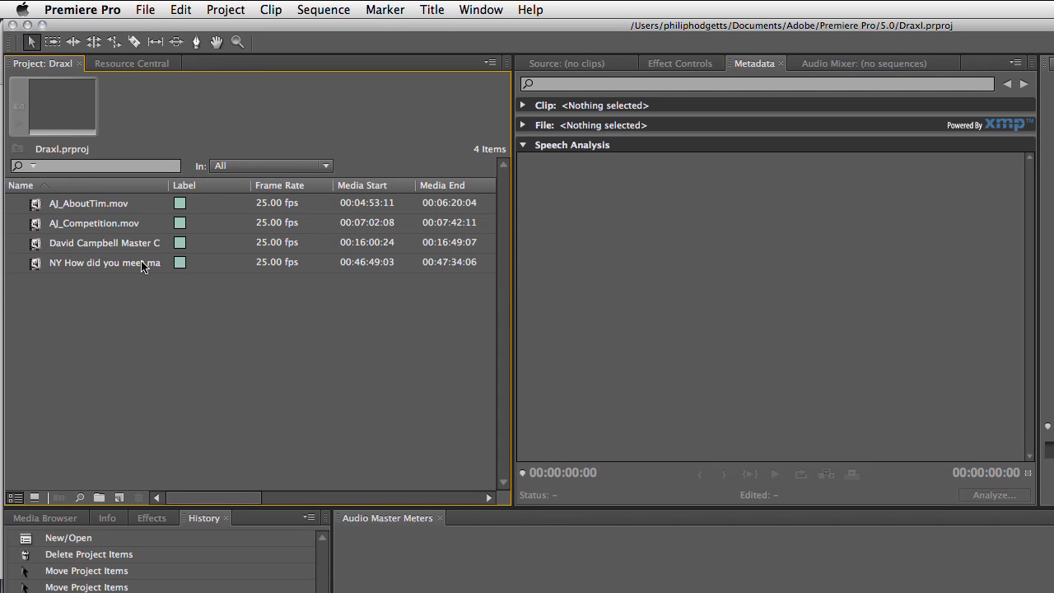
click(39, 205)
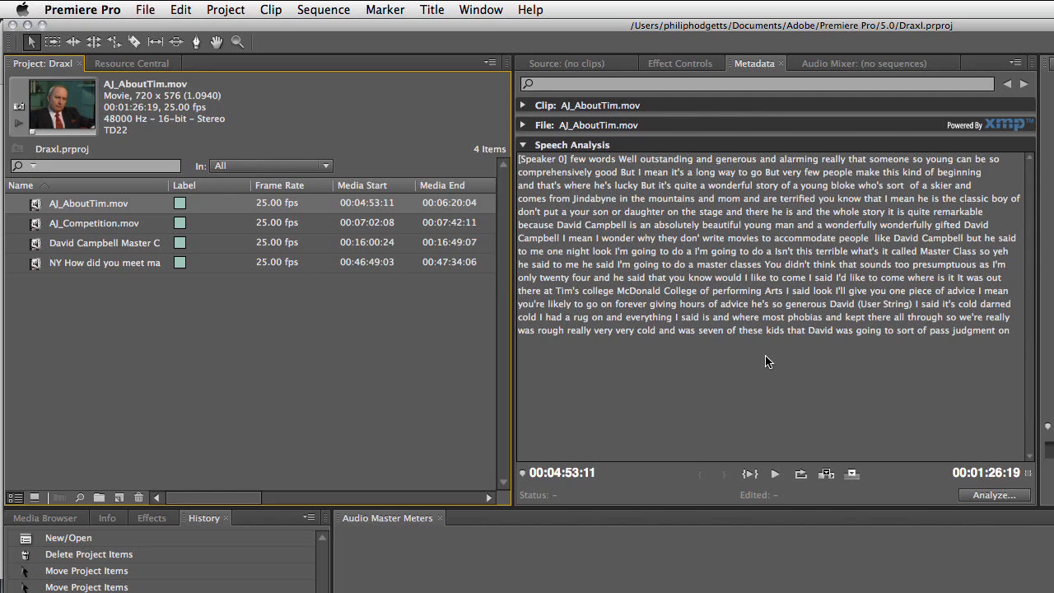
click(981, 496)
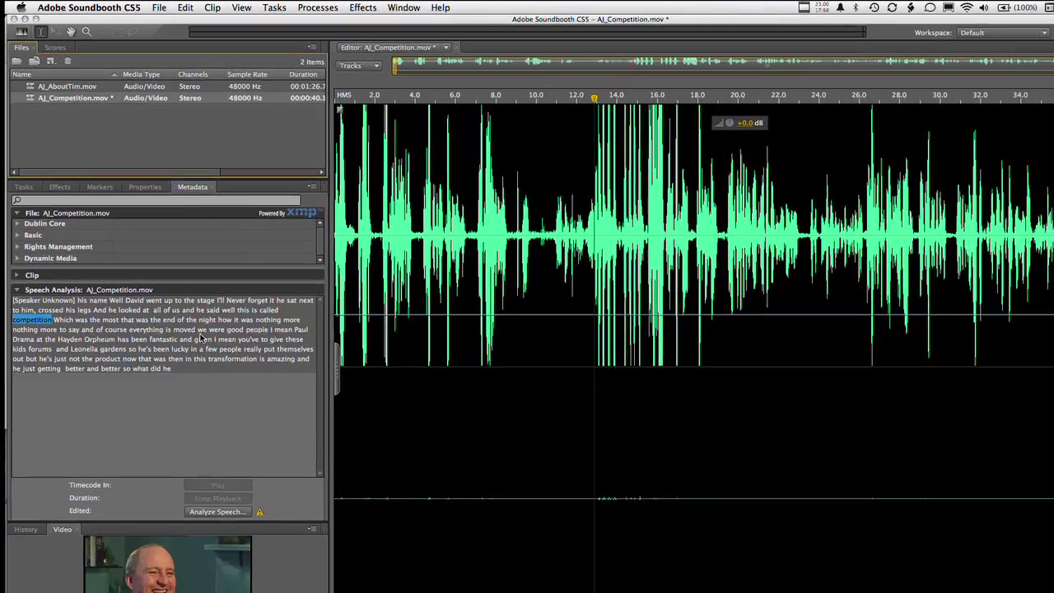
- In Soundbooth, locate the word "given" from the AJ_Competition.mov speech transcript in the audio
click(202, 337)
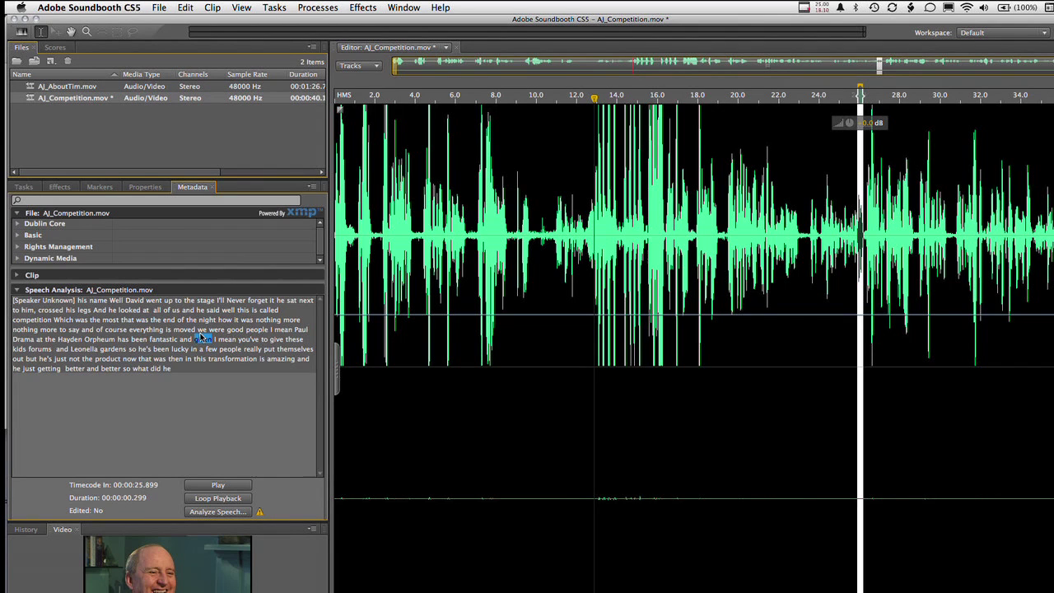
click(252, 340)
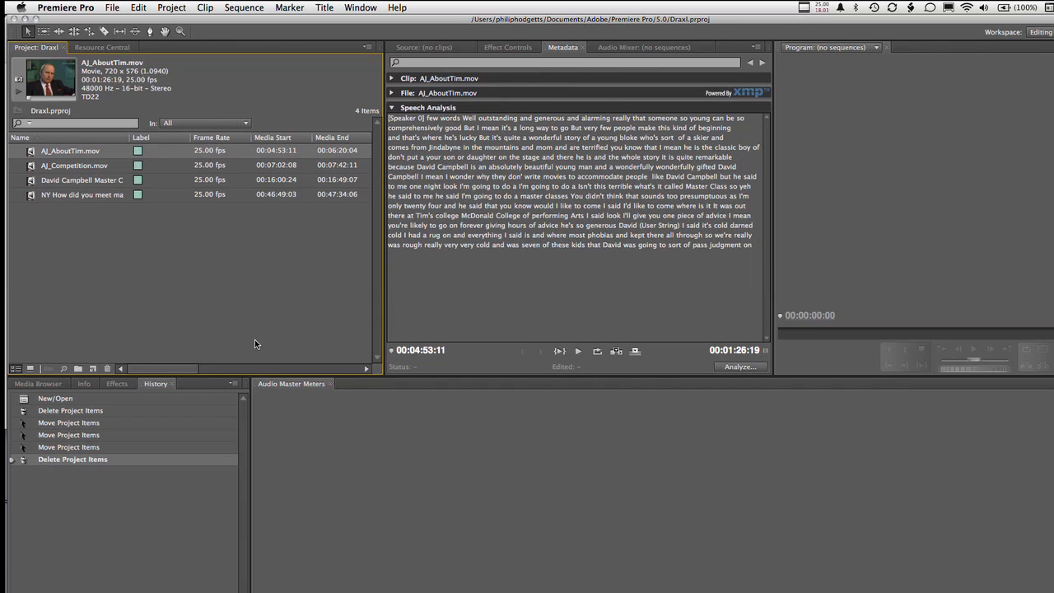
- Select all four clips in the Premiere Pro project and export them to the Desktop as a Final Cut Pro XML named Draxl
click(254, 344)
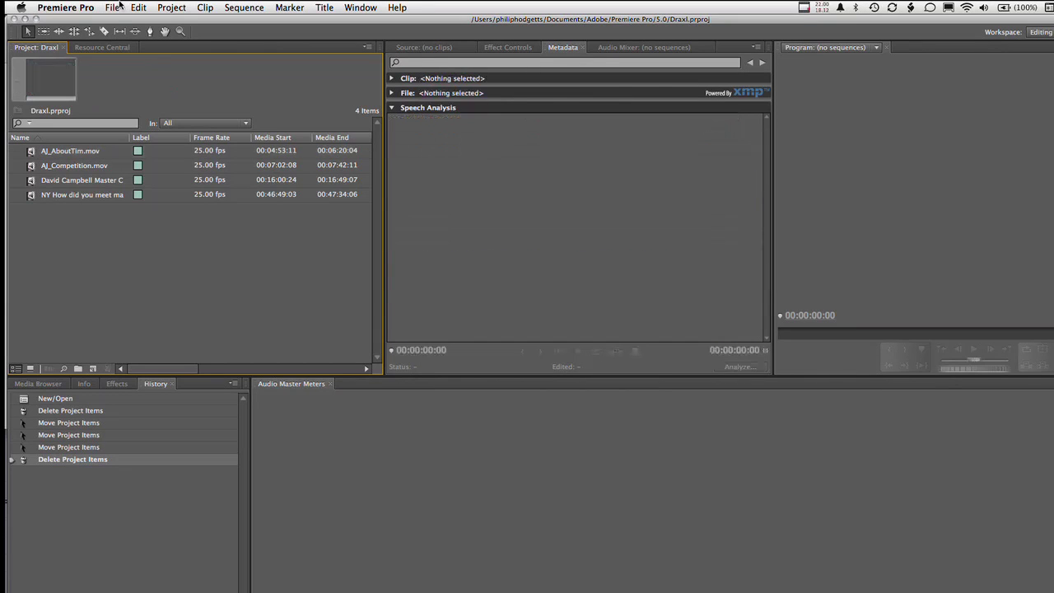
click(76, 180)
key(super+a)
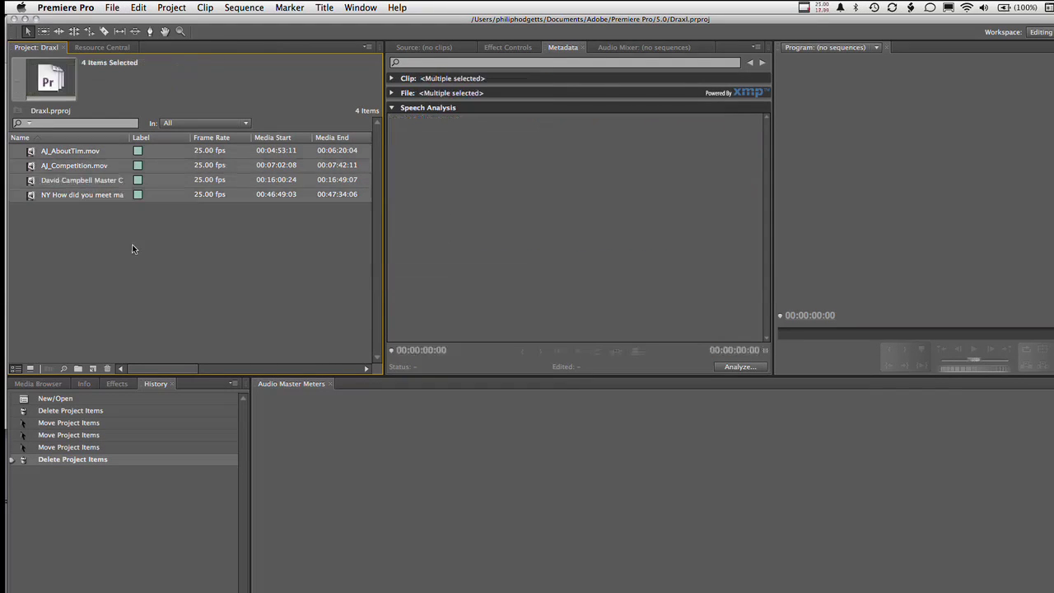
click(122, 6)
mouse_move(123, 257)
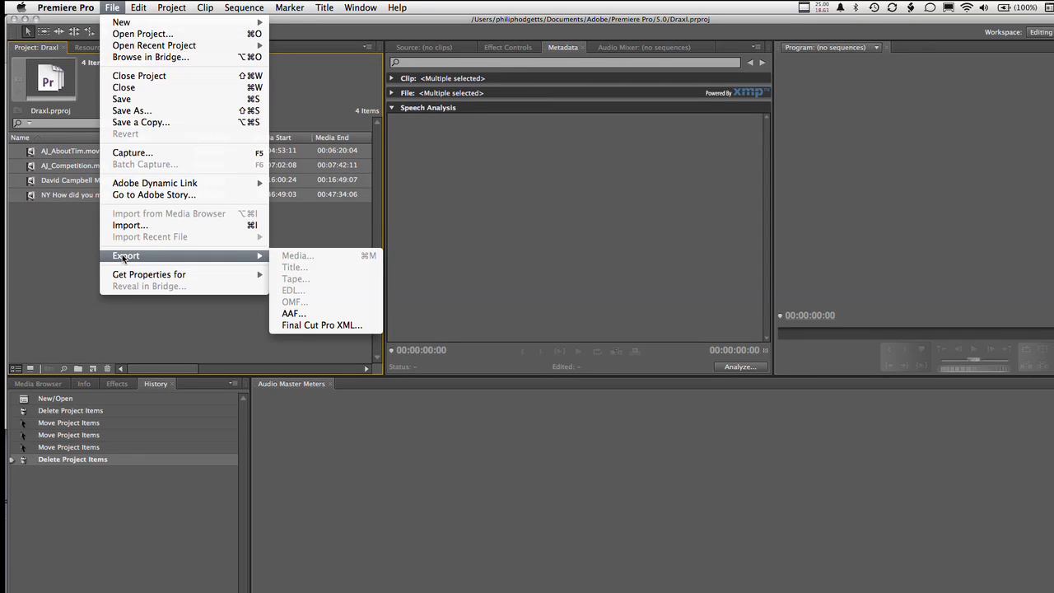
click(329, 325)
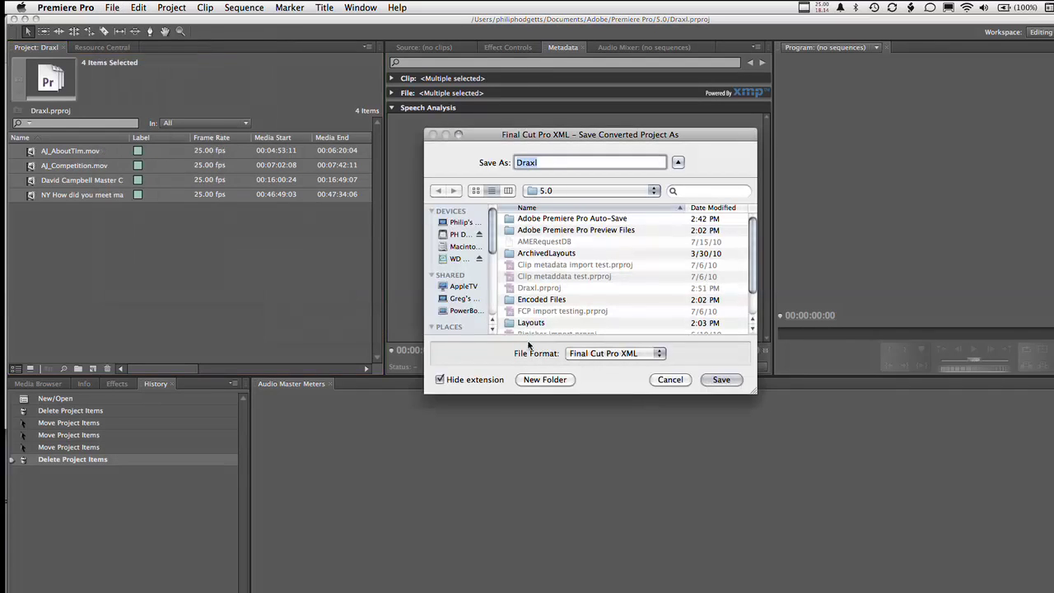
scroll(494, 310, down, 5)
click(463, 225)
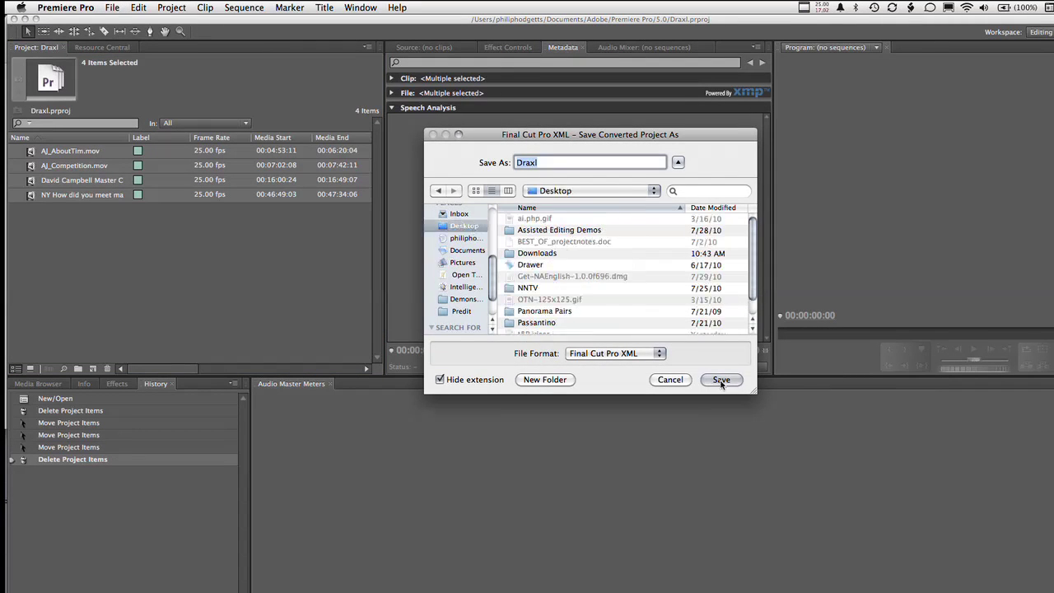
click(721, 379)
- Switch to Final Cut Pro and export the selected FCP prEdit Demo clips as an XML file named Draxl
key(super+Tab)
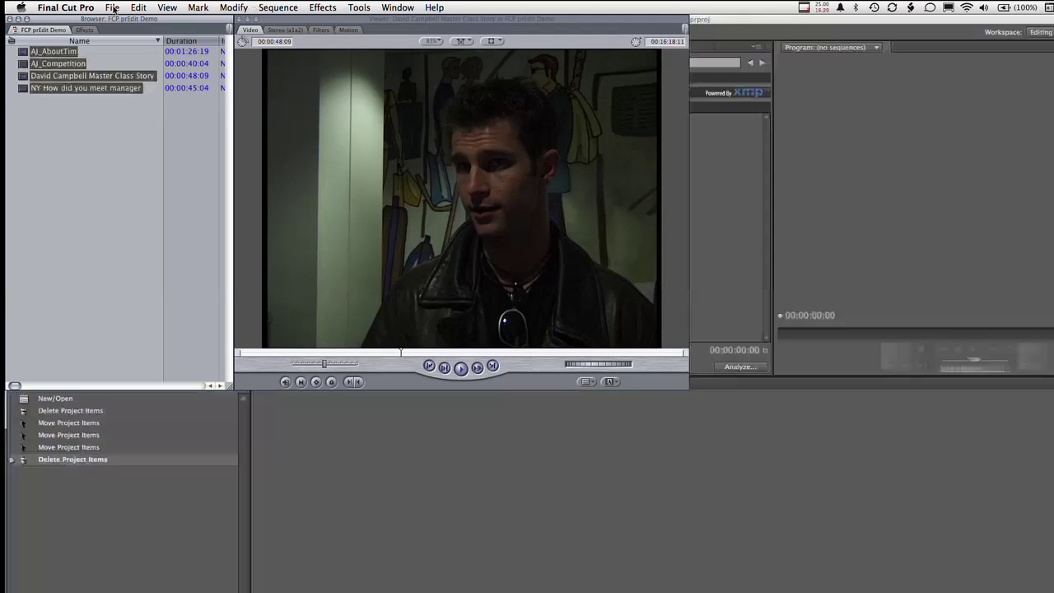
click(111, 7)
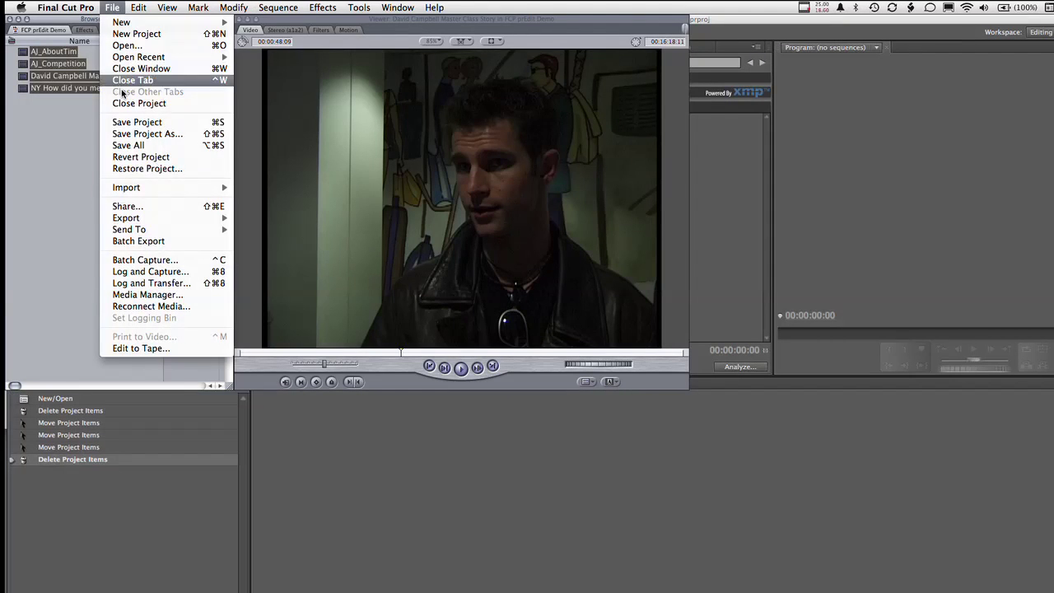
mouse_move(138, 219)
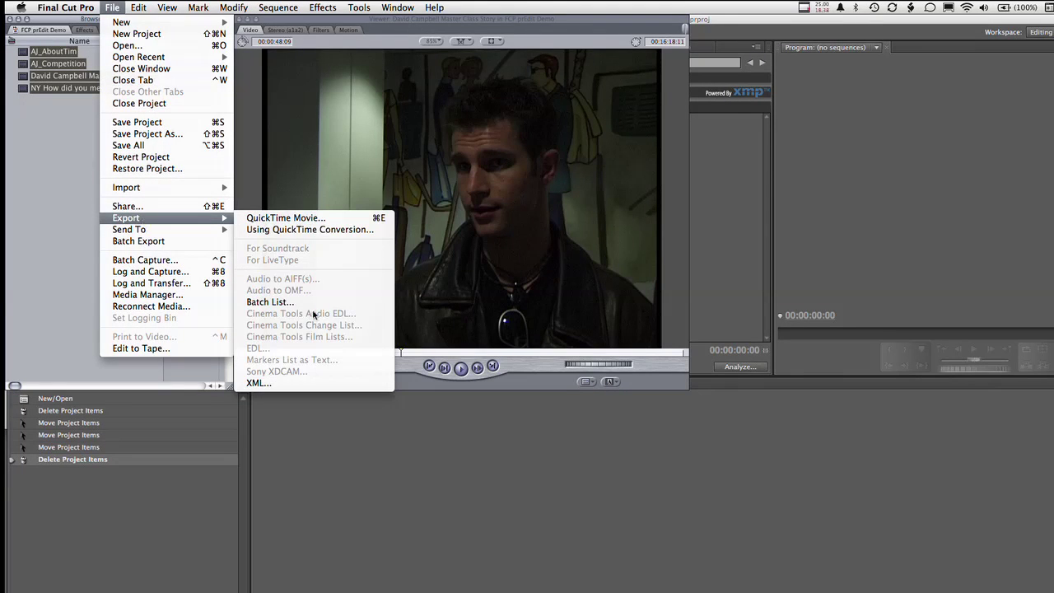
click(305, 382)
click(678, 298)
text(Draxl)
key(Return)
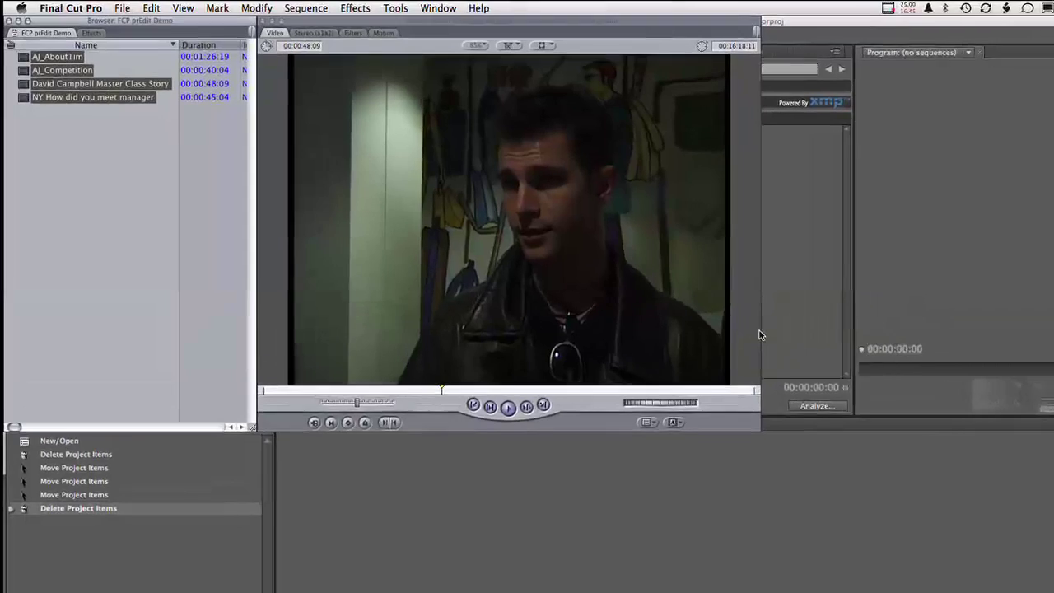
- Switch to prEdit and import the Draxl clips XML from the preEdit folder into the untitled project
key(super+Tab)
key(super+Tab)
key(super+Tab)
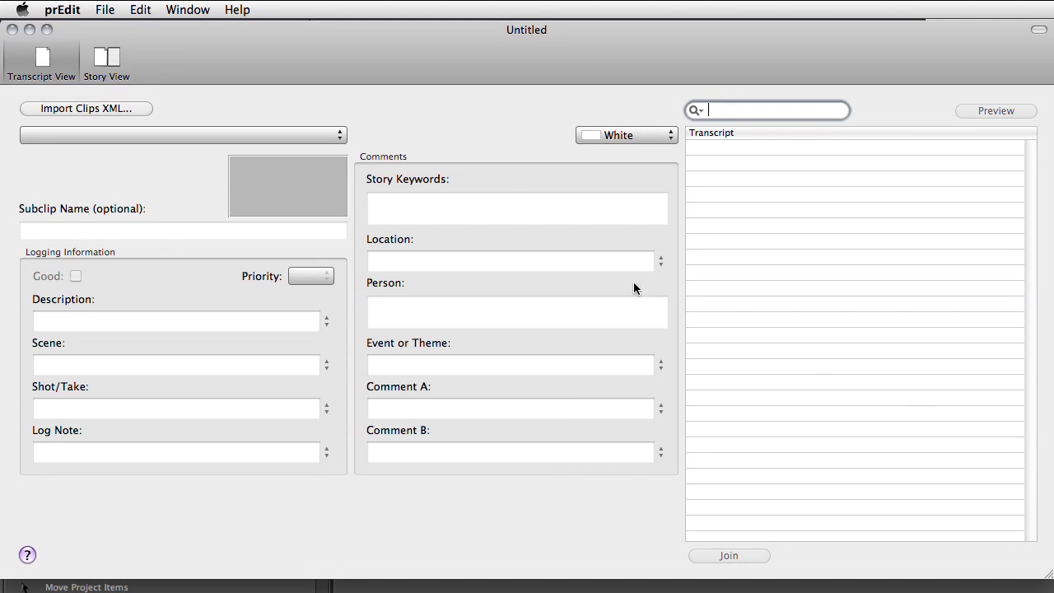
click(132, 110)
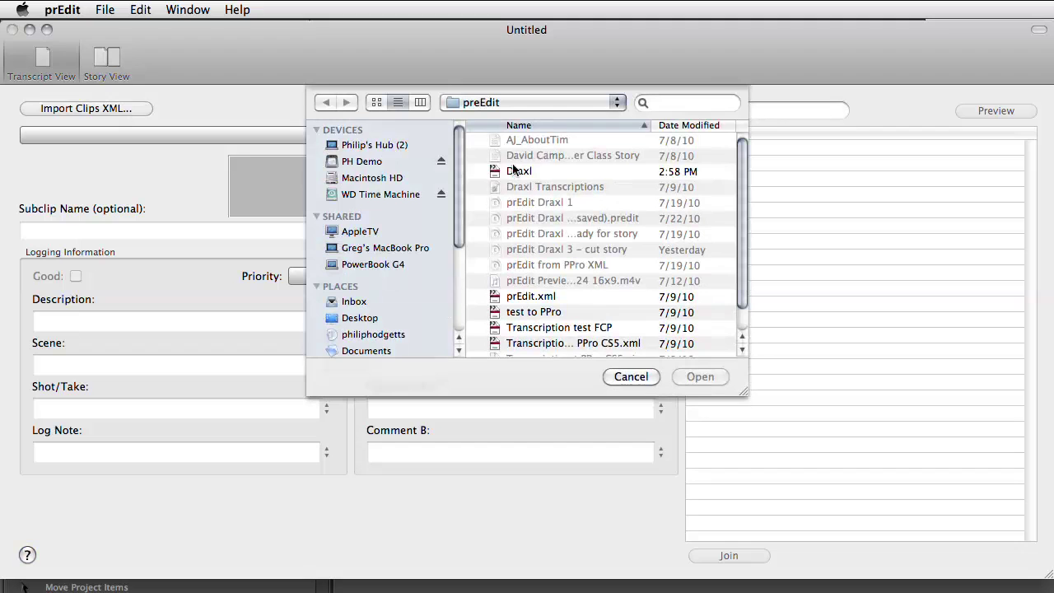
click(494, 171)
click(701, 377)
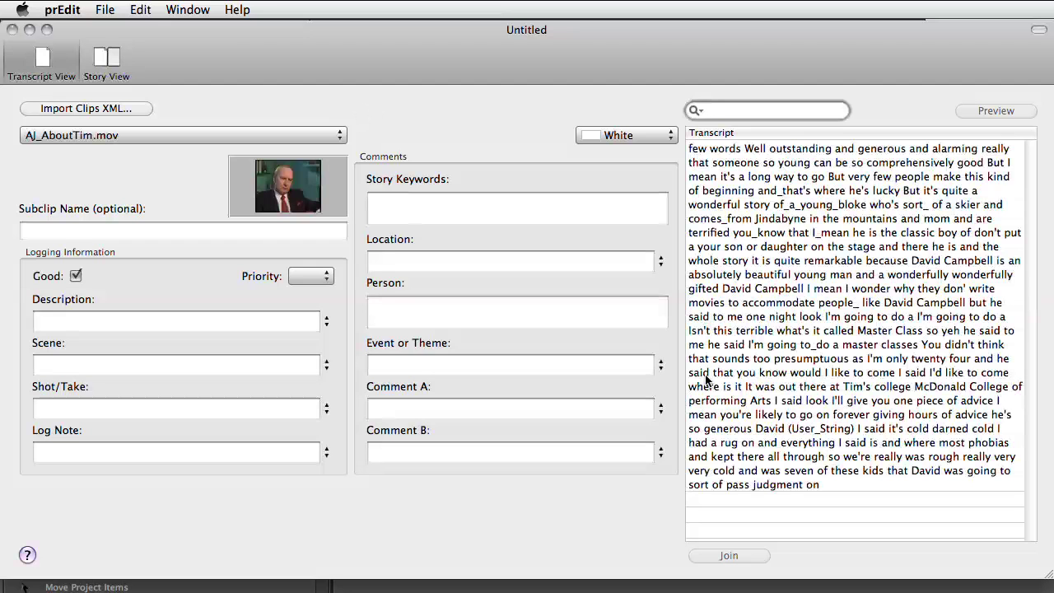
- List the imported clips and choose AJ_AboutTim.mov
click(322, 138)
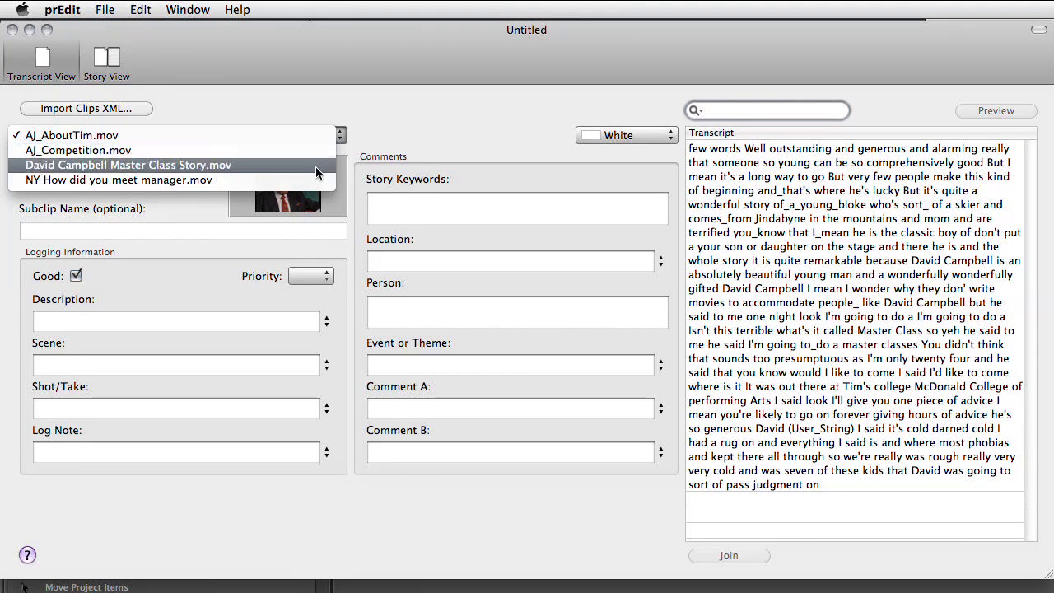
click(318, 136)
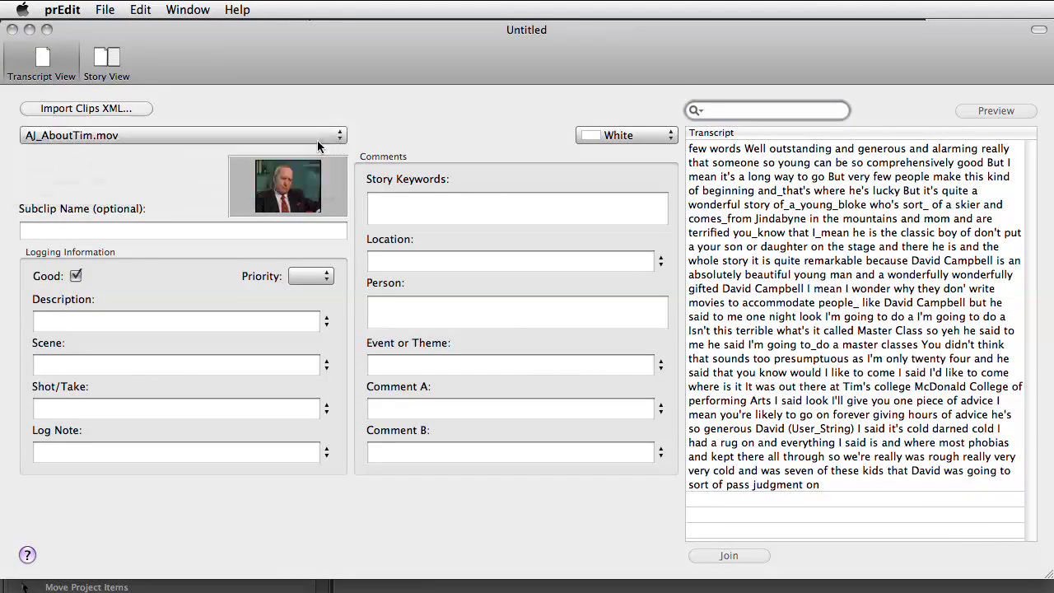
- Save the project in the preEdit folder as Draxl prEdit
key(super+s)
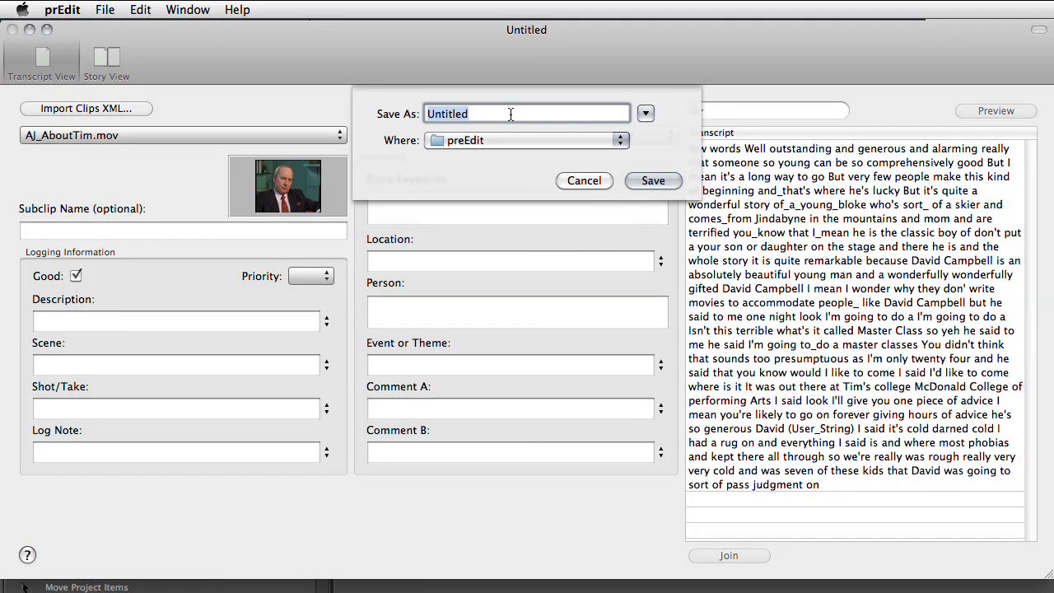
text(Dra)
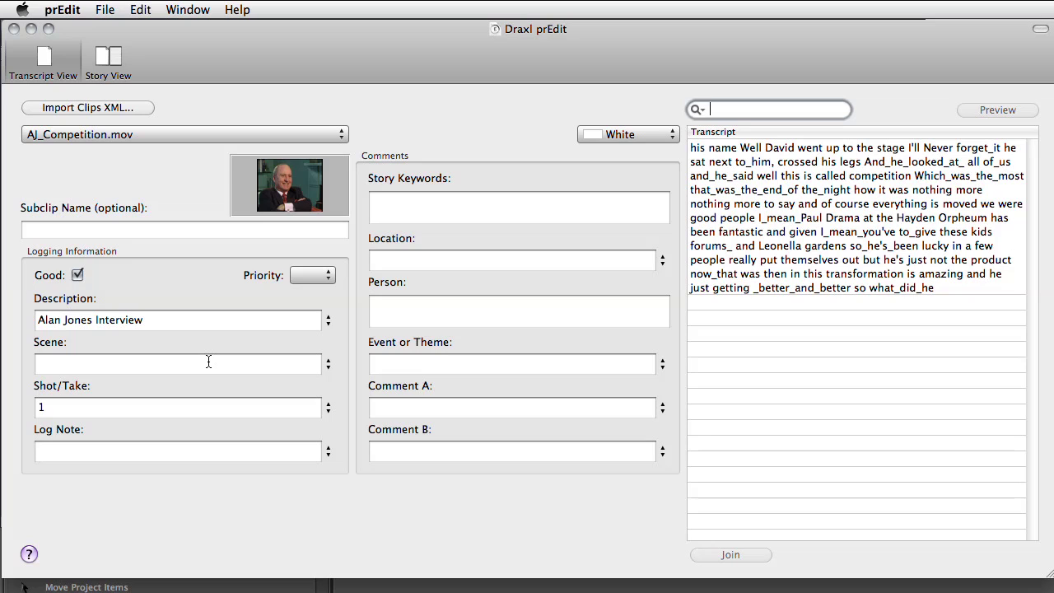
- Append "part 2" to the AJ_Competition.mov description and add McDonald College as a story keyword
click(181, 329)
text(part 2)
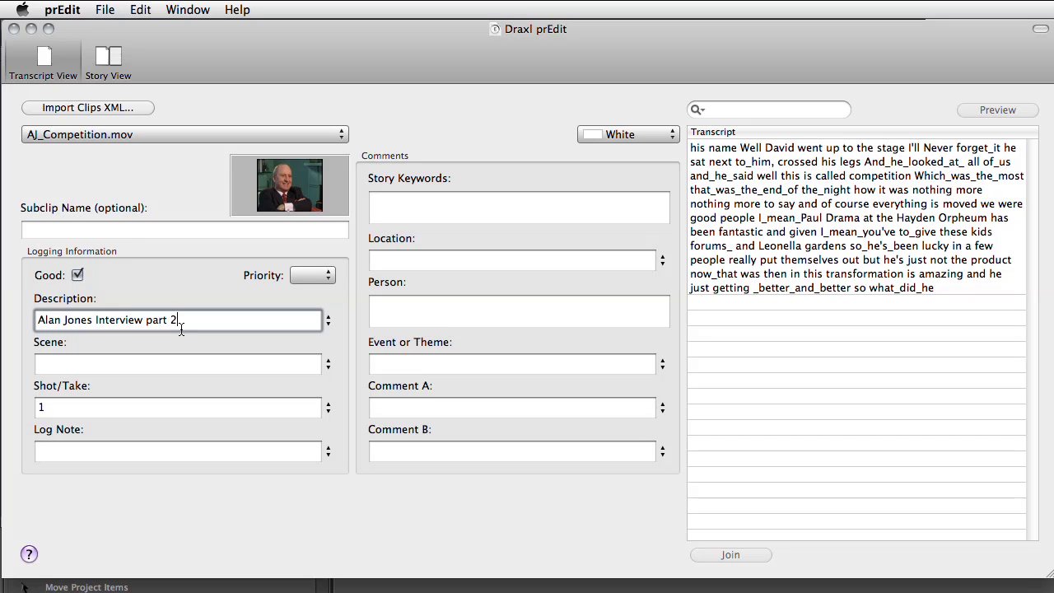
click(395, 211)
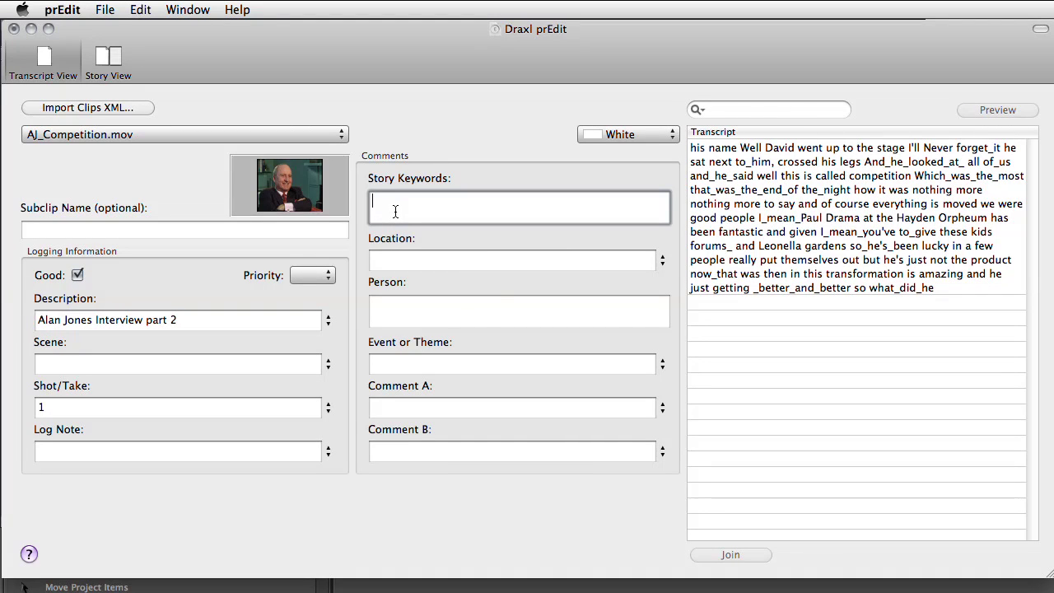
text(McDonald College)
key(Return)
- Fill in the clip's location and person, and add Getting started as a second story keyword
text(G)
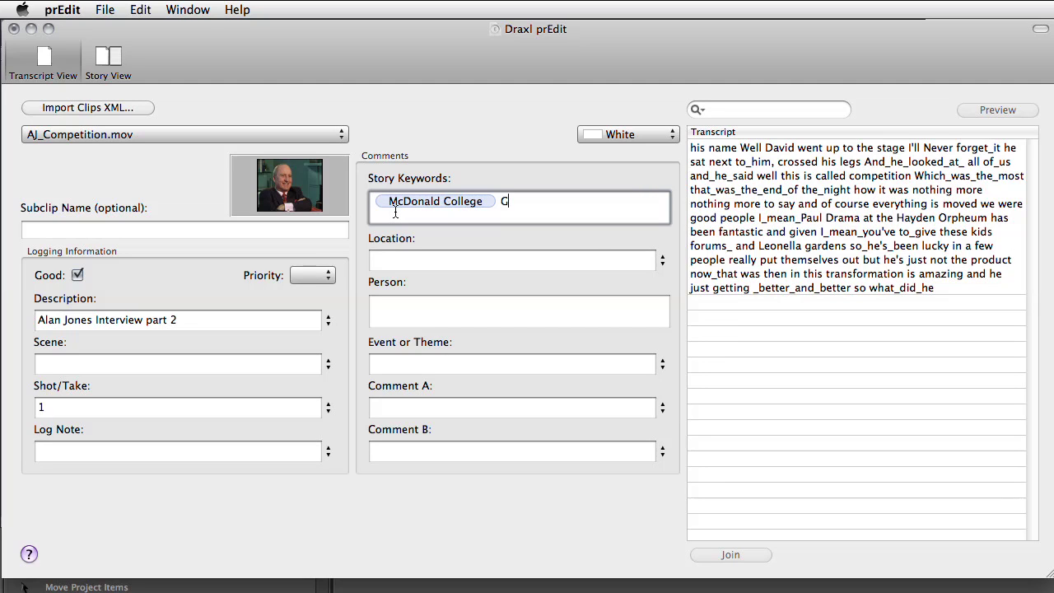
text(lan Jones' Apartment)
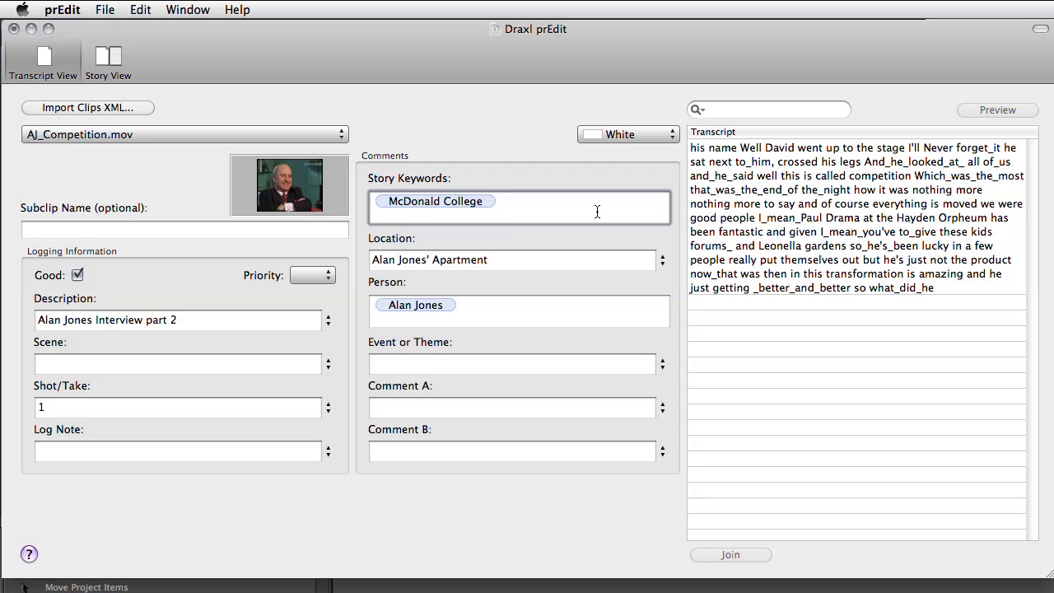
text(Get)
key(Return)
key(Tab)
key(Tab)
key(Tab)
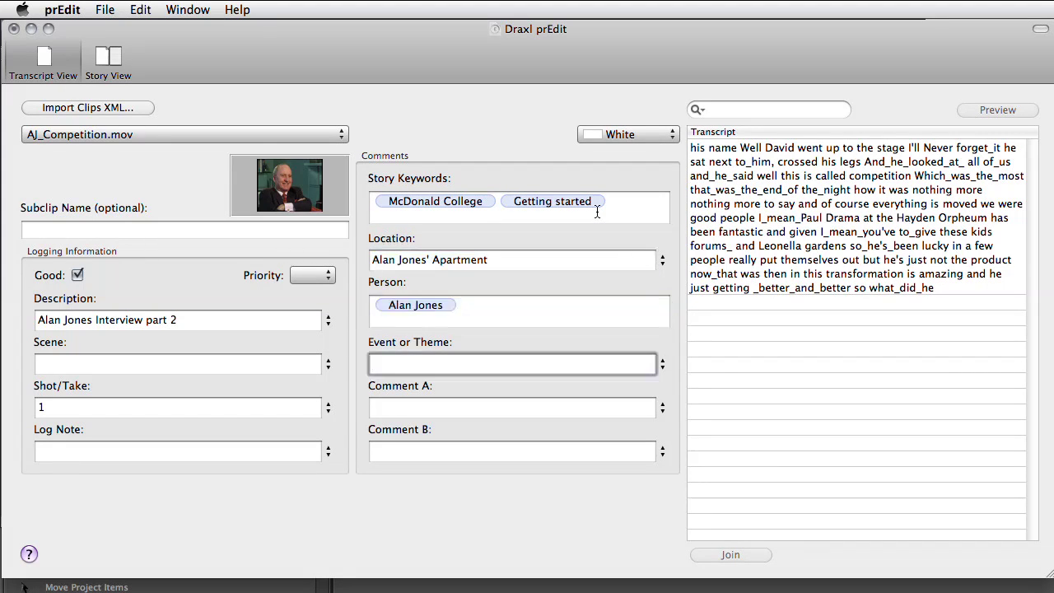
- Set the clip's event or theme to Being Discovered and Comment A to performing
text(Being Discovered)
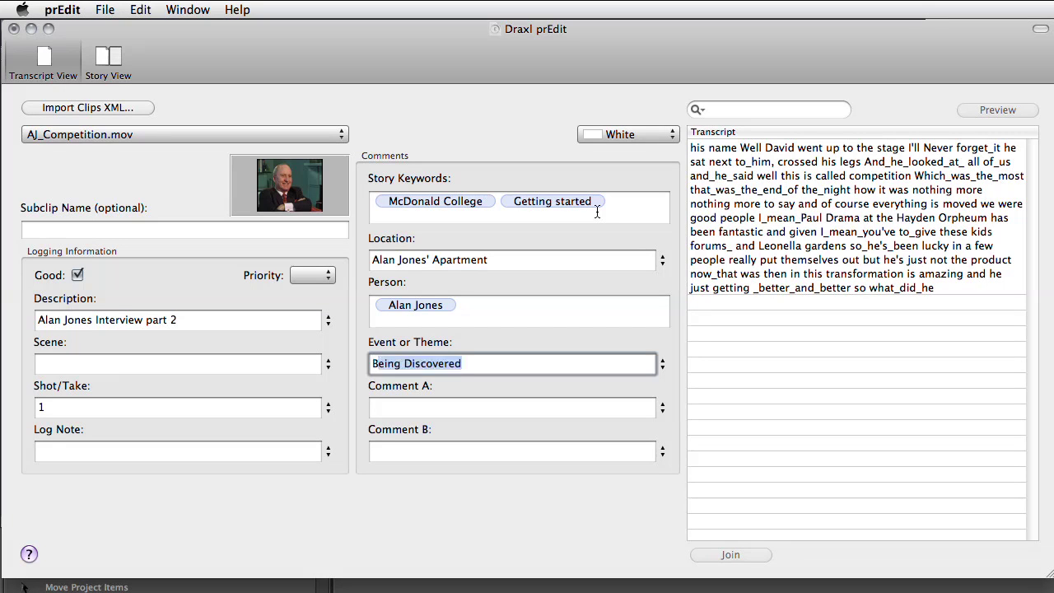
key(Tab)
text(performing)
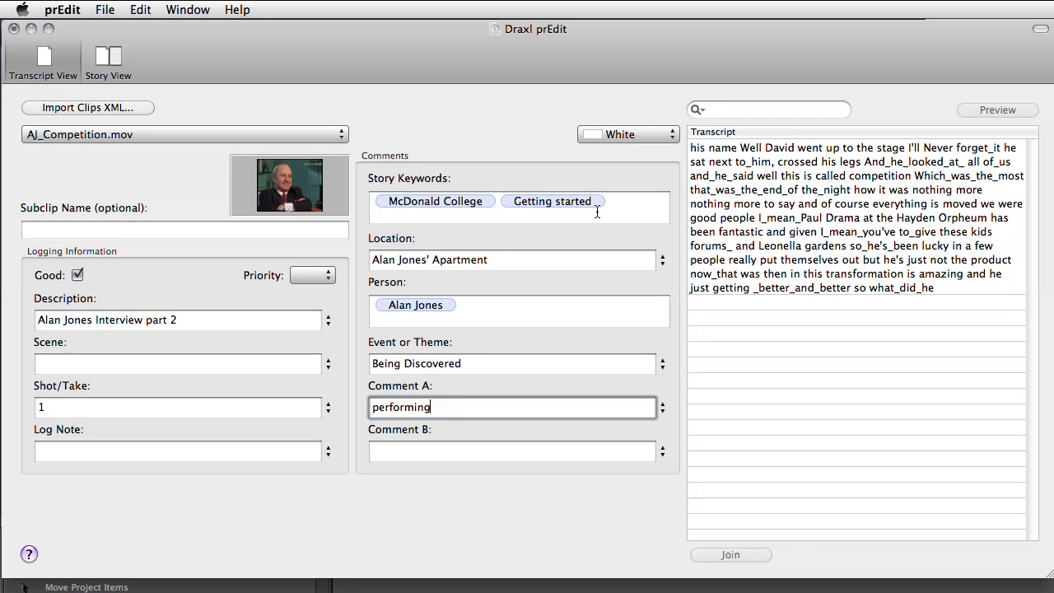
- Set the paper color of the AJ_Competition.mov transcript to Green
click(815, 210)
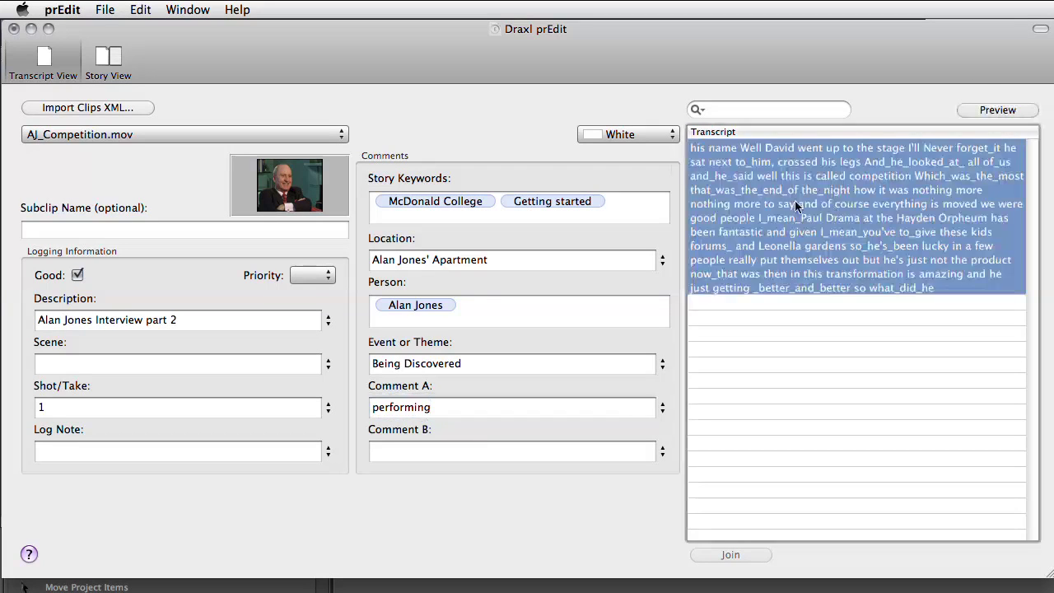
click(636, 135)
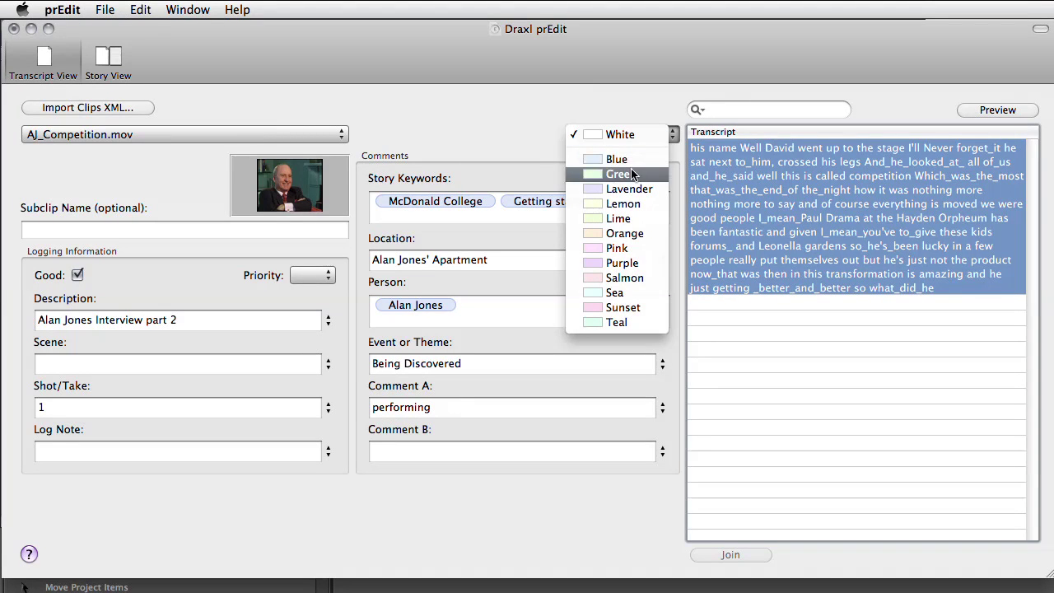
click(631, 174)
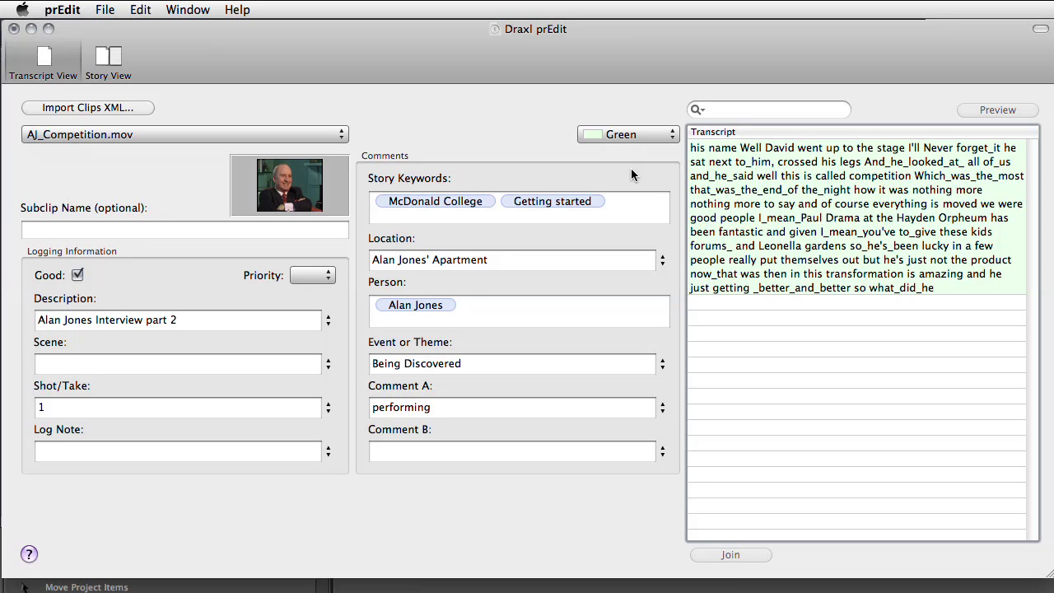
- Split the transcript after "his name" and mark that short opening subclip as not good
click(788, 192)
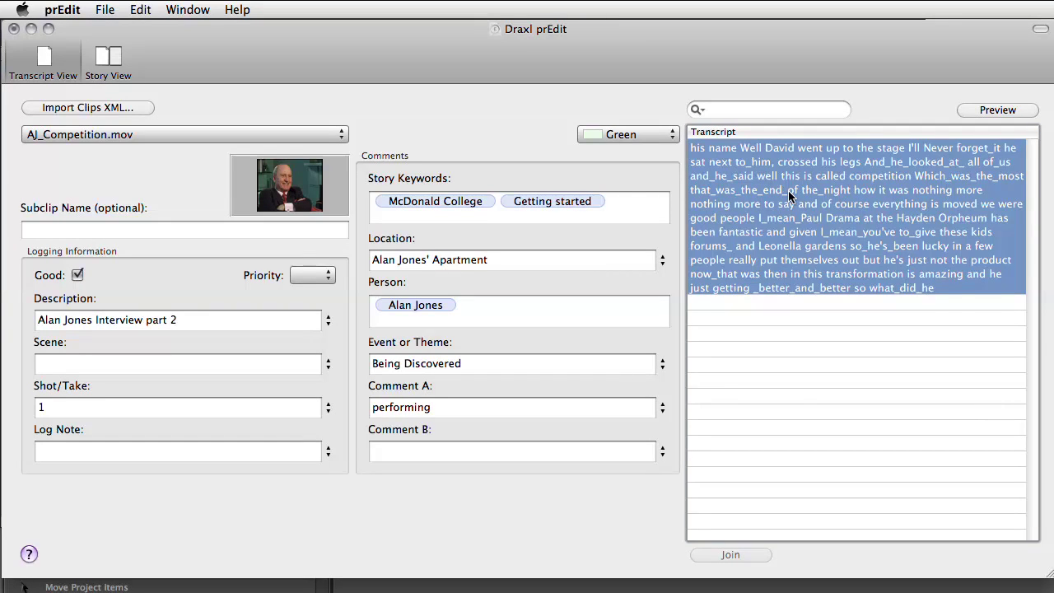
double_click(788, 191)
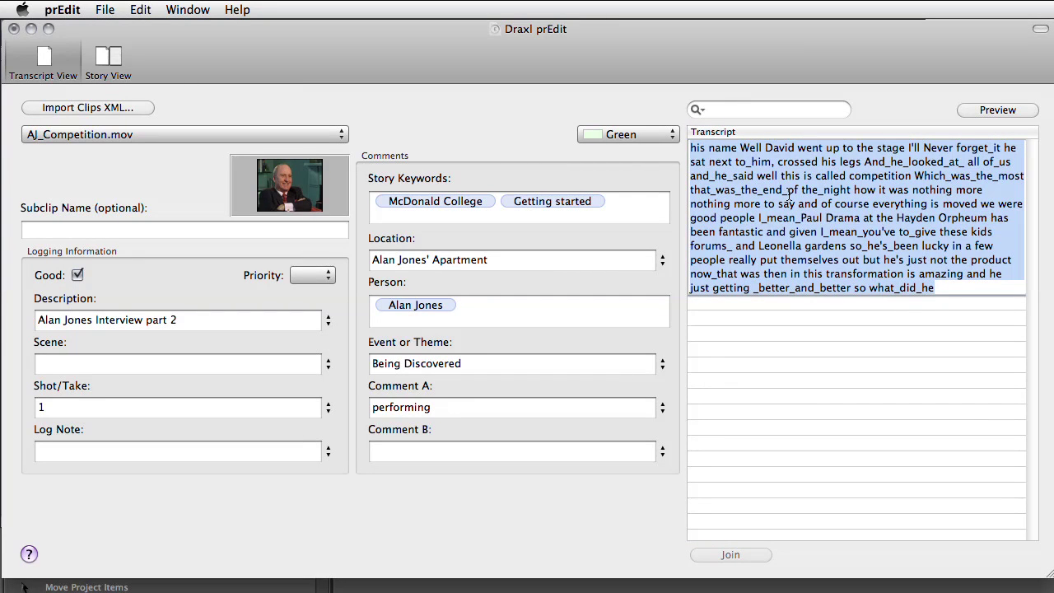
click(739, 148)
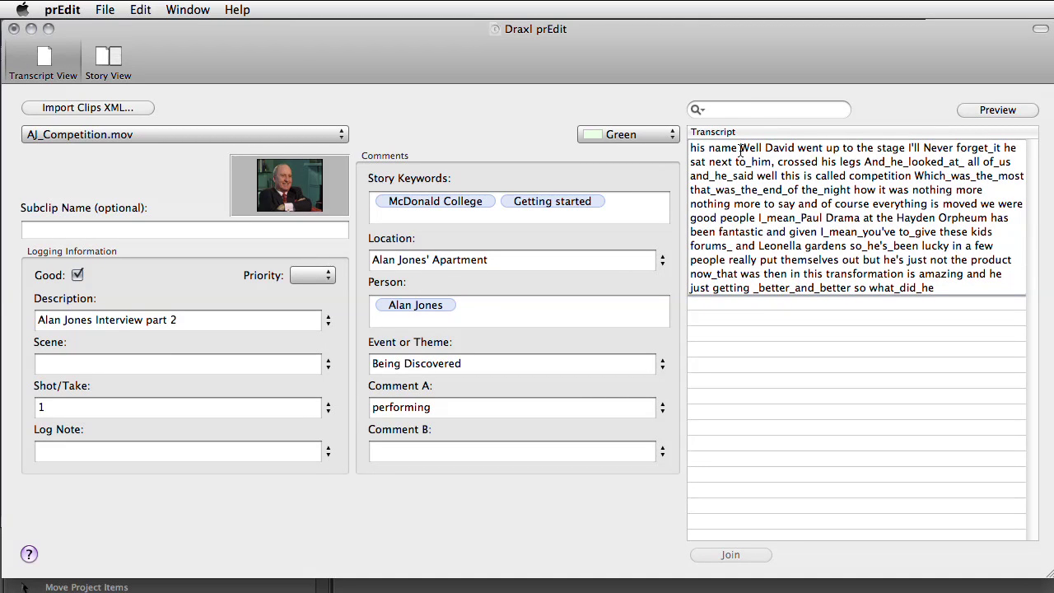
key(Return)
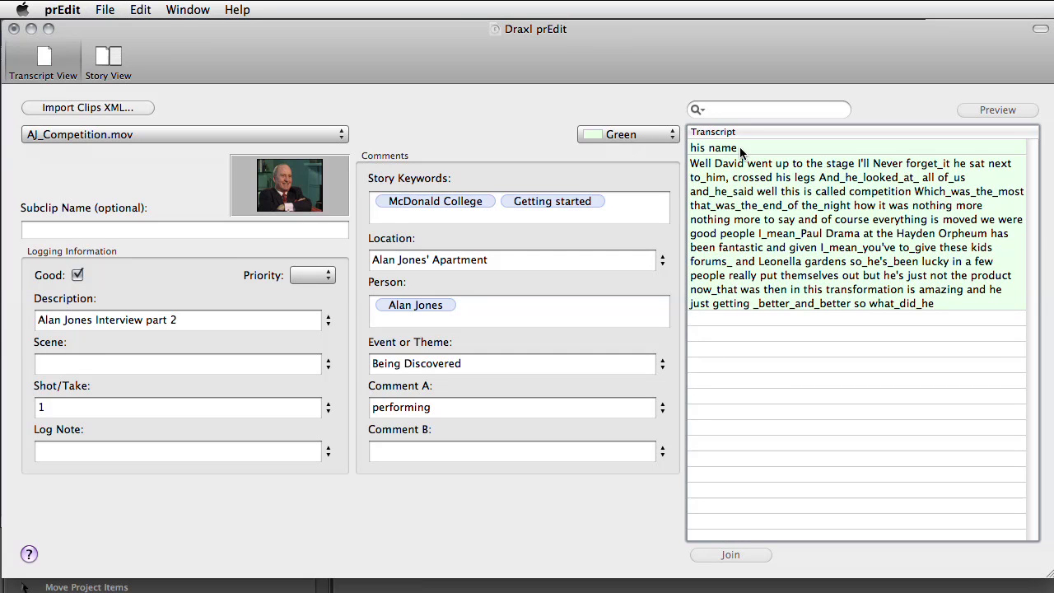
click(784, 147)
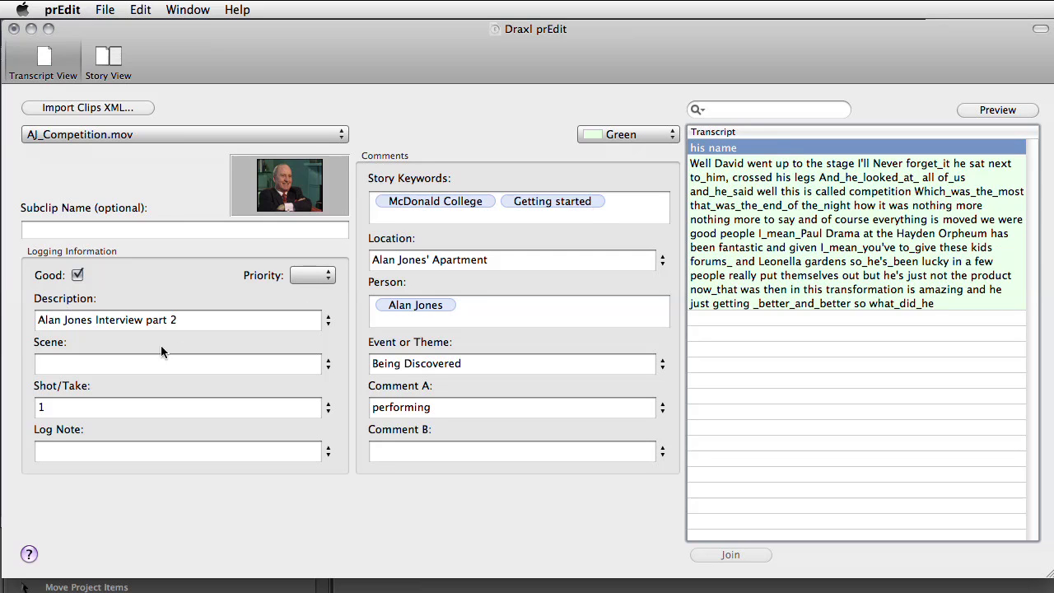
click(77, 277)
- Split the remaining transcript before "Which_was_the_most" and again before "but he's just not the product"
double_click(770, 290)
click(914, 198)
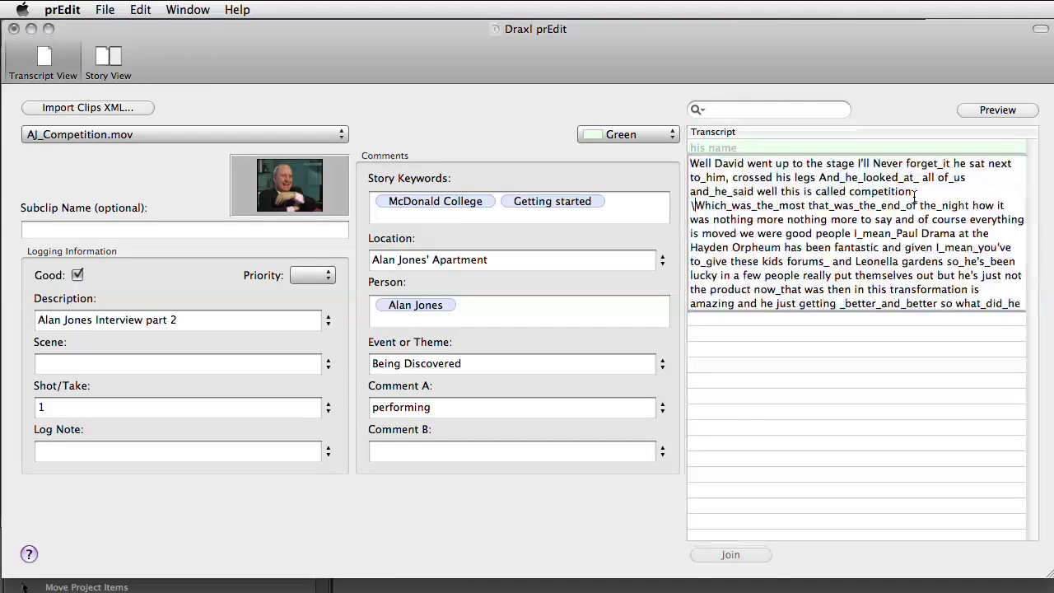
key(Return)
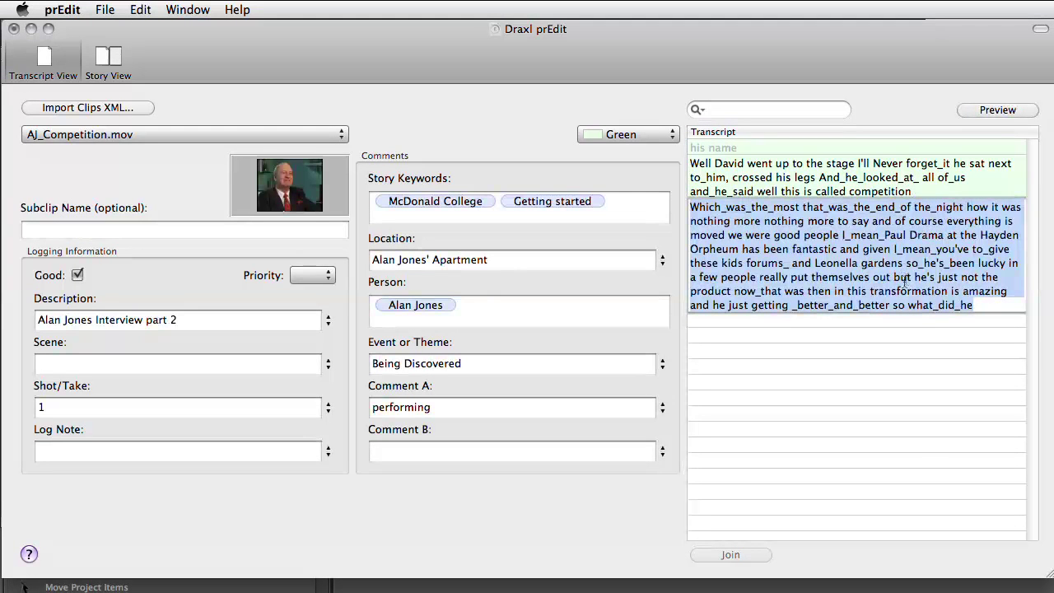
click(891, 277)
key(Return)
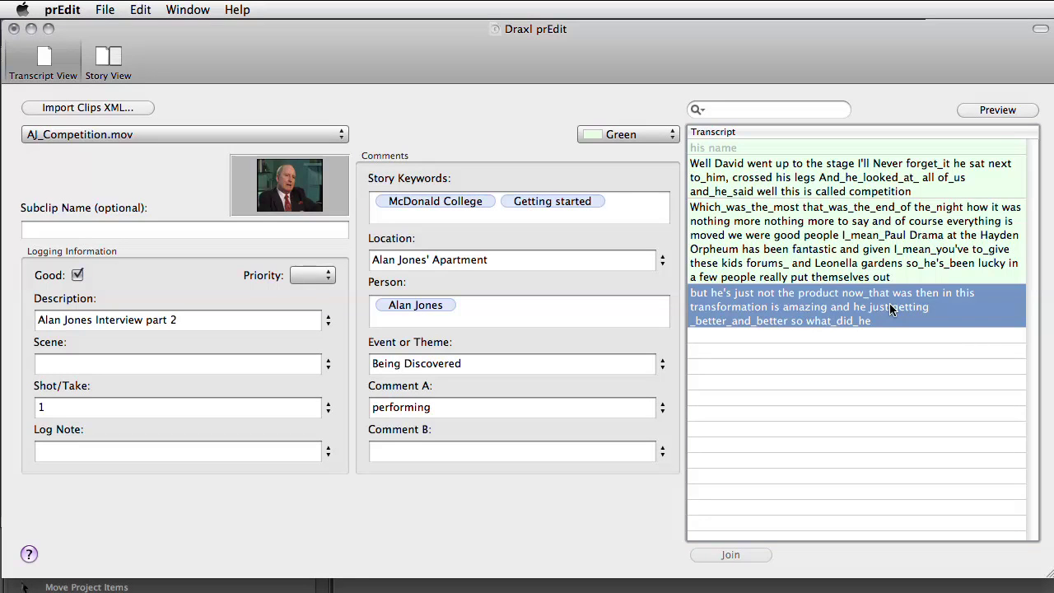
- Preview the video of the last subclip and close the preview window
click(997, 109)
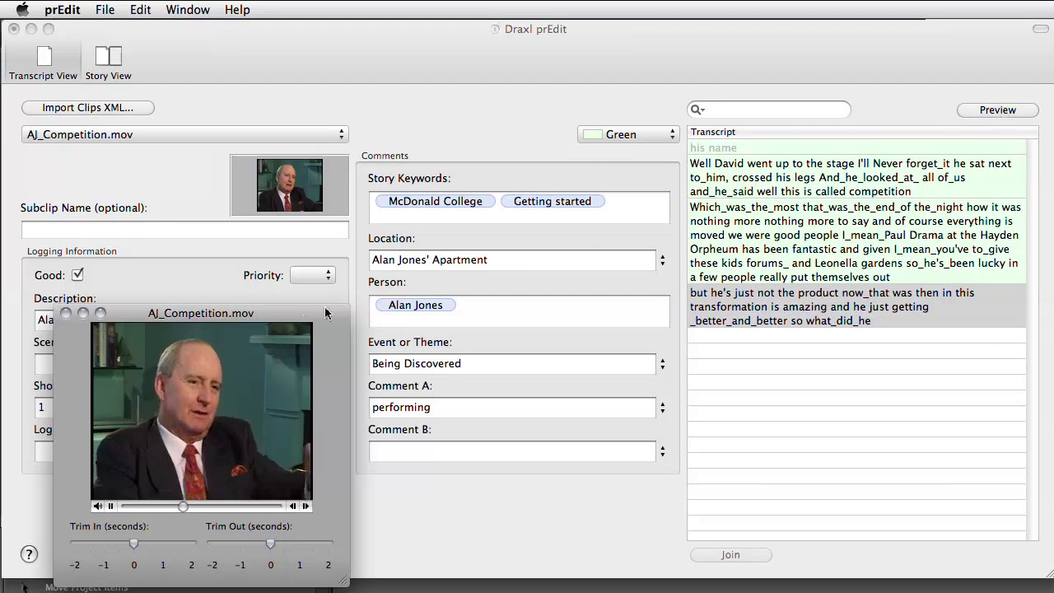
drag(301, 319, 302, 309)
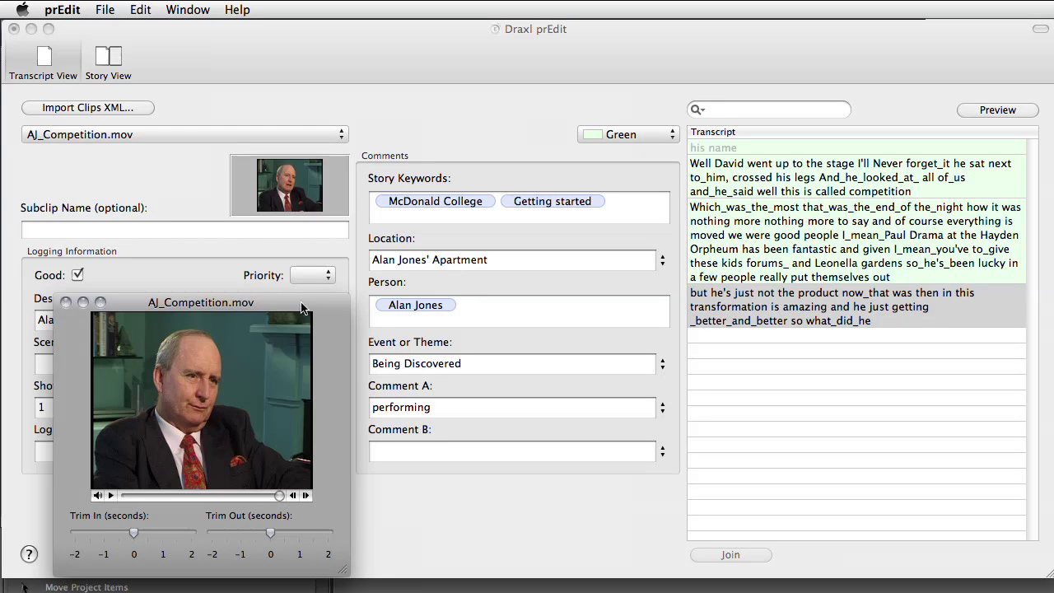
click(66, 303)
- Join the last two subclips of the AJ_Competition.mov transcript
shift+click(771, 256)
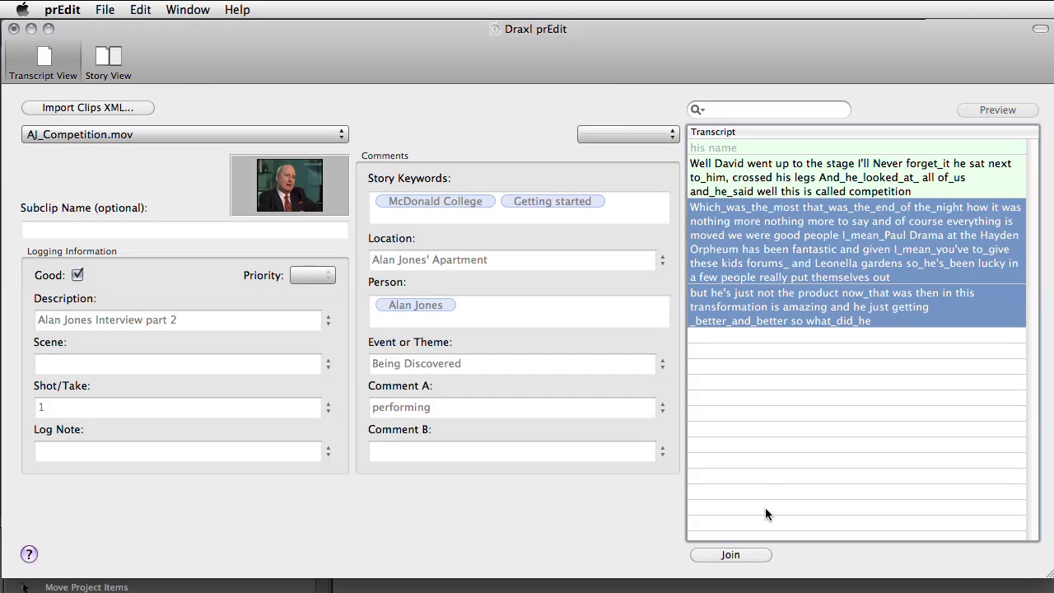
click(759, 555)
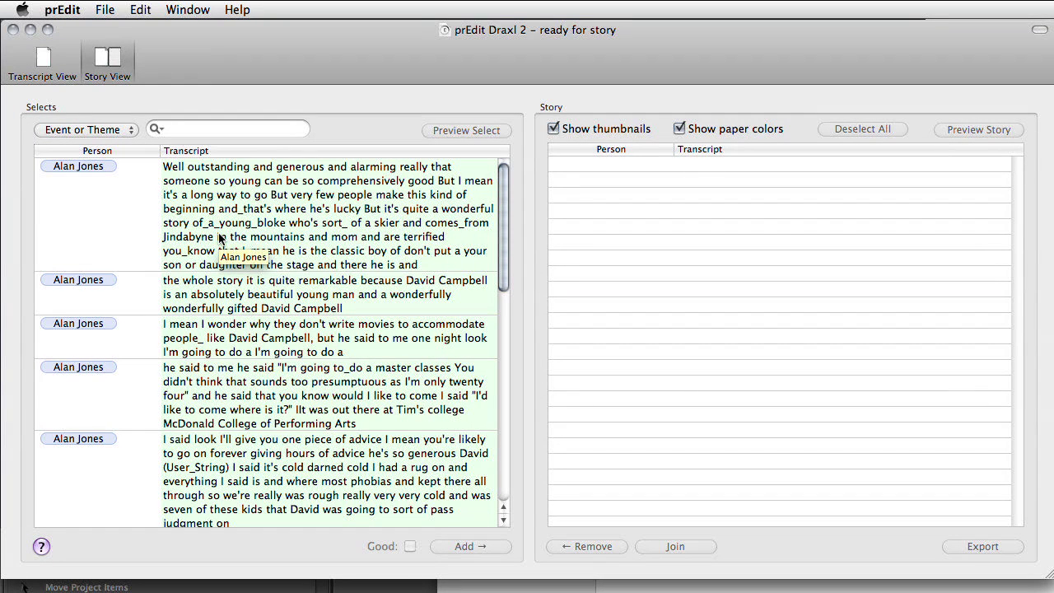
- Look through the color-coded selects from all speakers in the ready for story project
scroll(219, 237, down, 2)
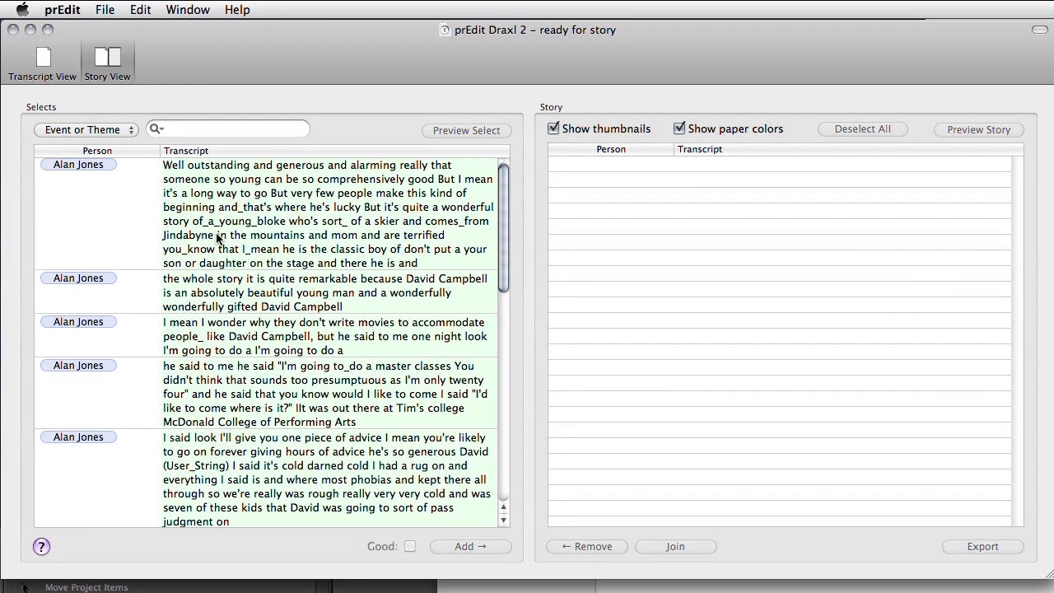
scroll(219, 237, down, 8)
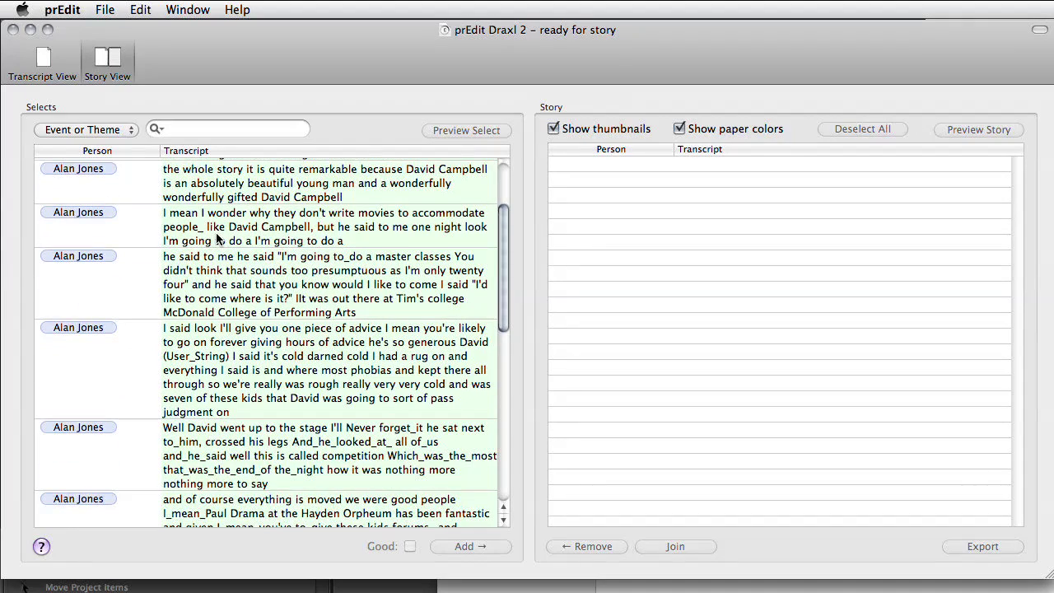
scroll(219, 237, down, 20)
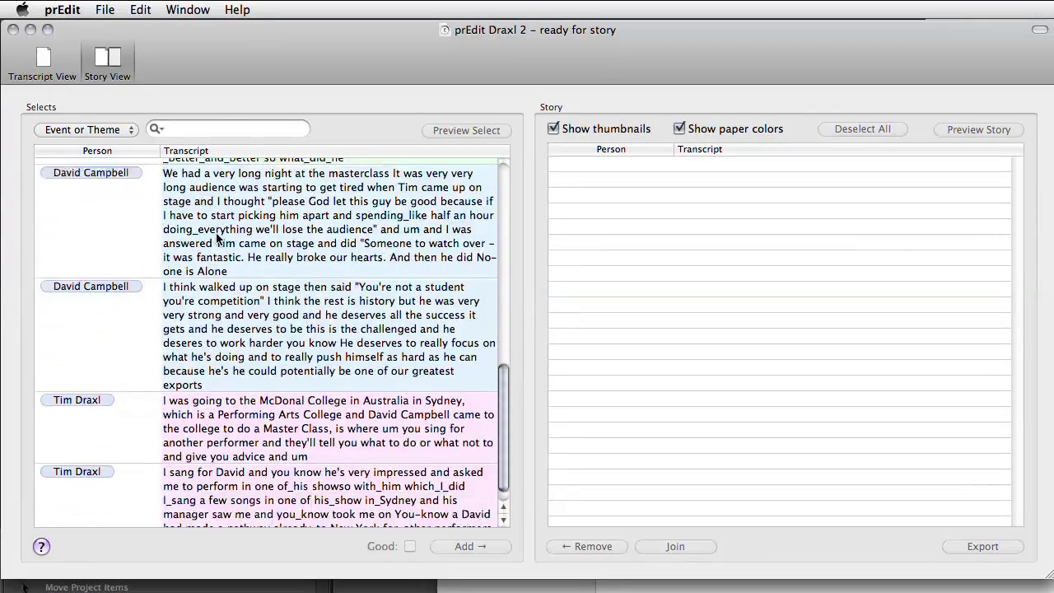
click(694, 247)
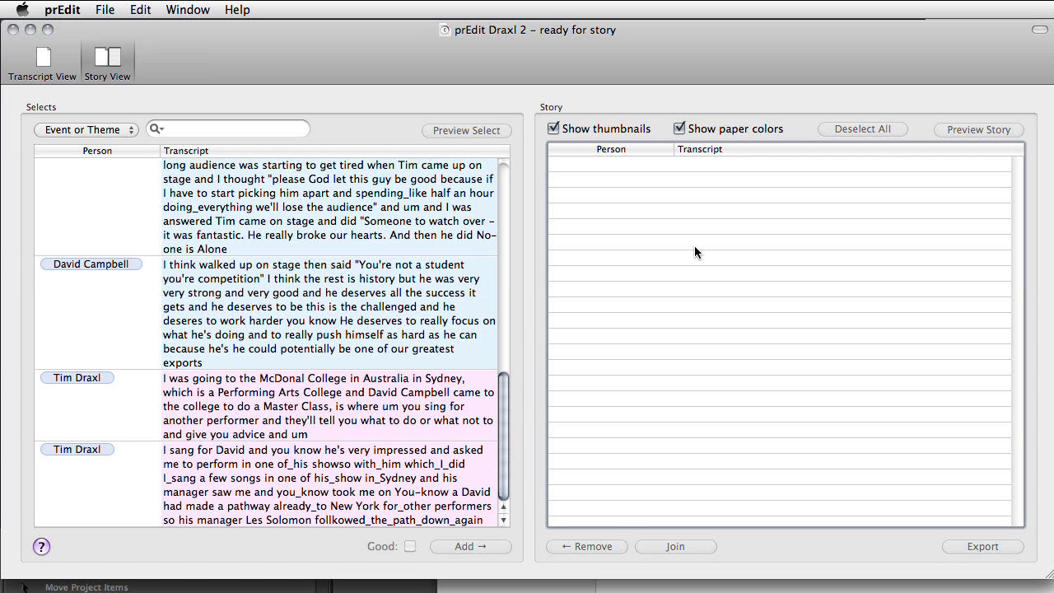
scroll(344, 284, up, 15)
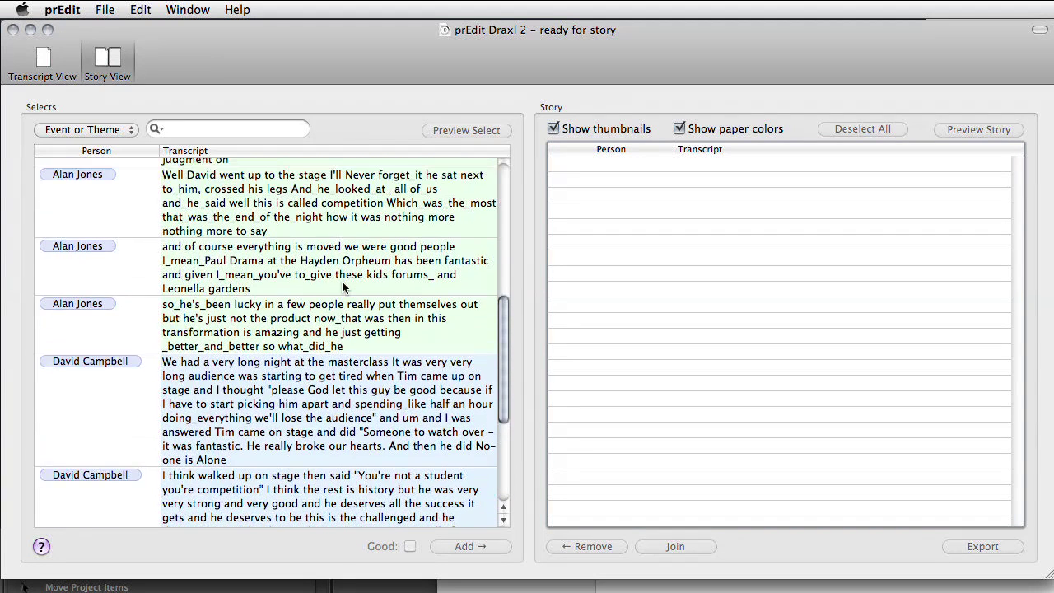
scroll(341, 284, up, 3)
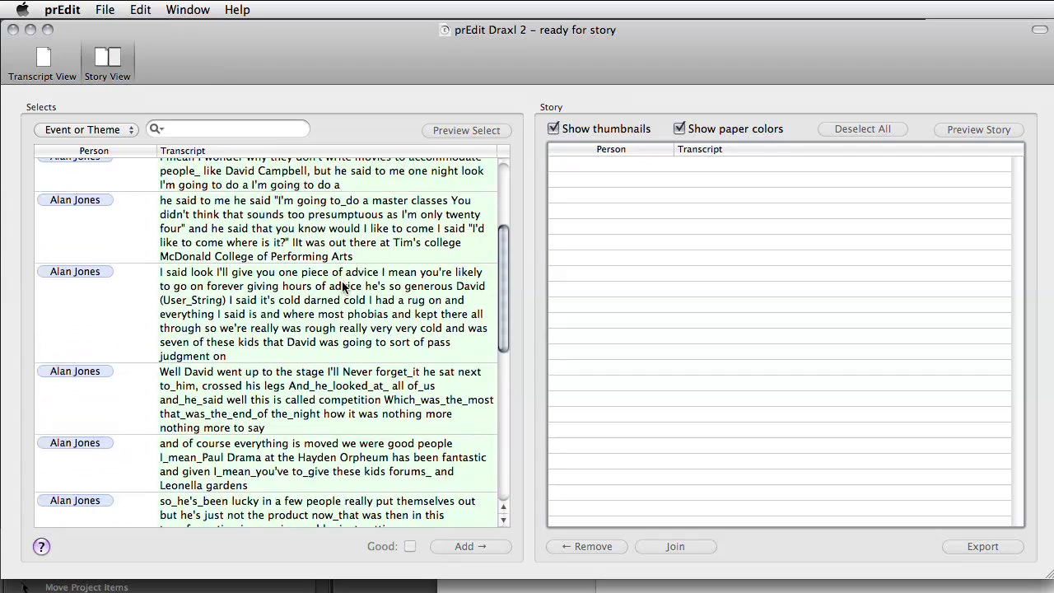
scroll(344, 285, up, 3)
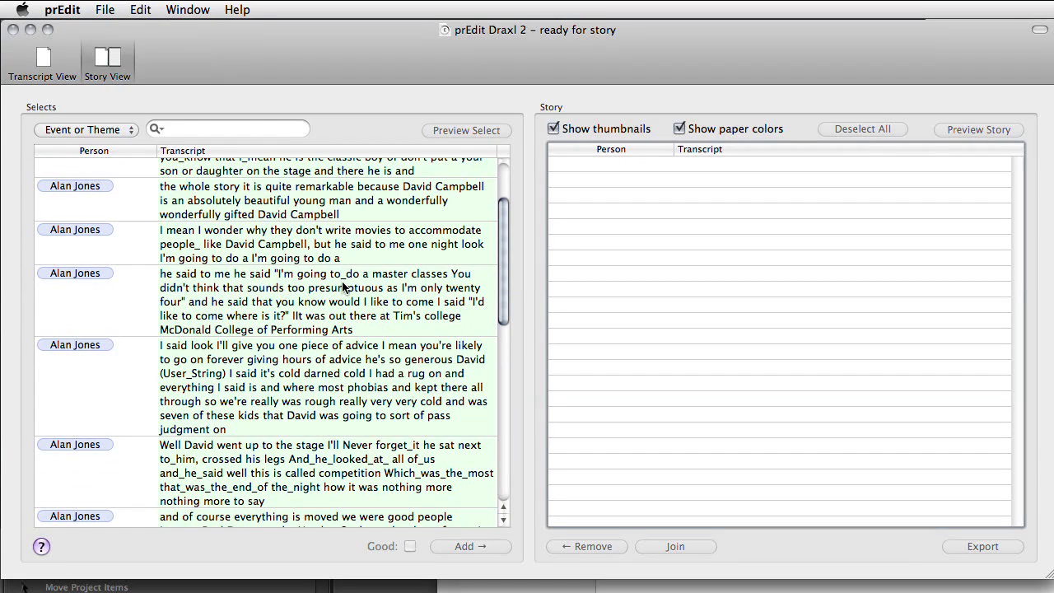
- Limit the selects search to Transcript and search for "mc"
click(116, 130)
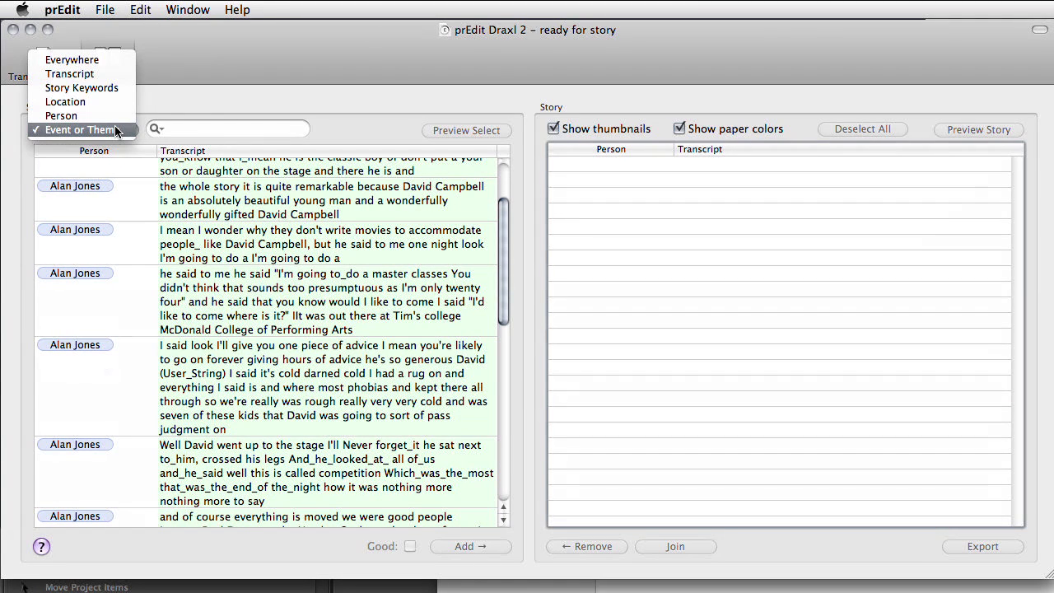
click(81, 88)
click(90, 131)
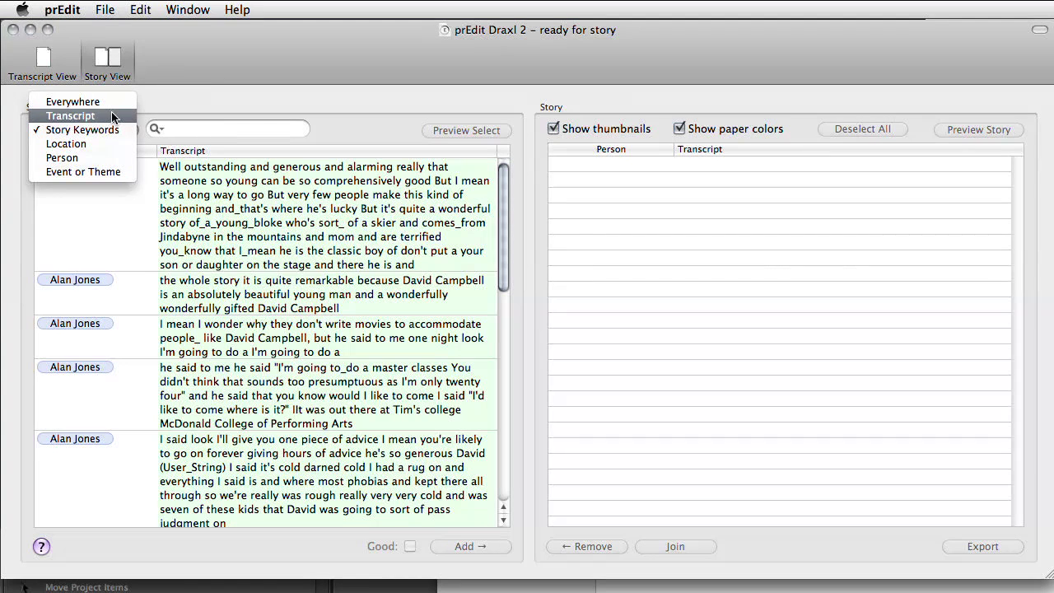
click(113, 118)
click(170, 128)
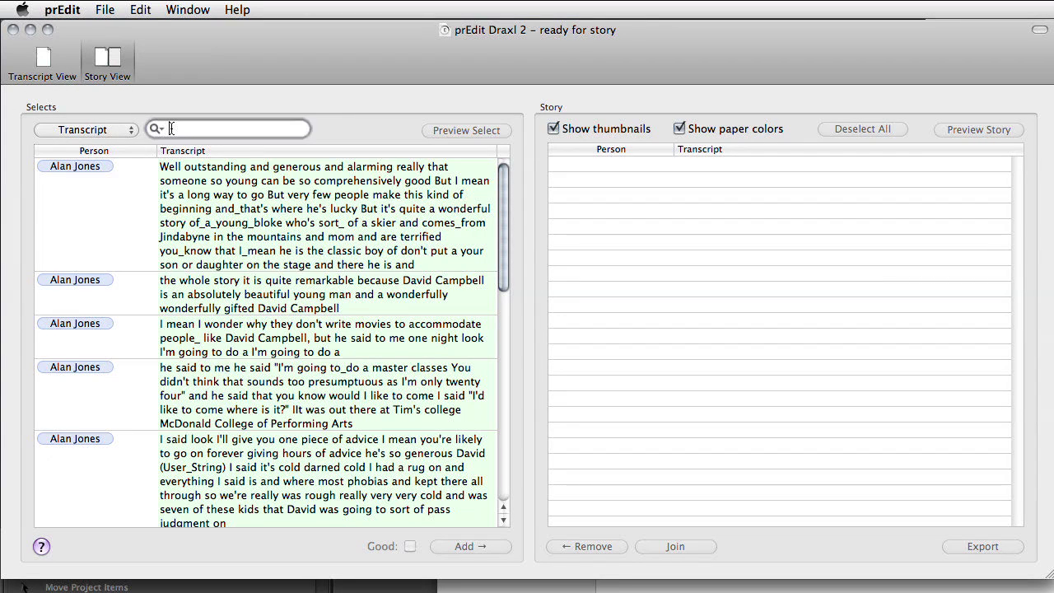
text(mc)
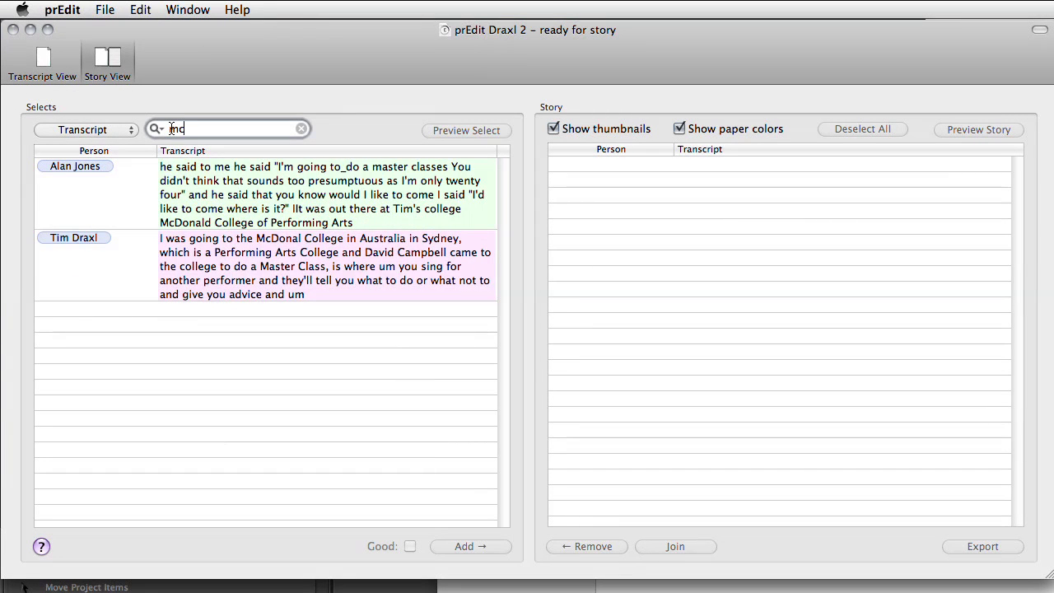
- Add both selects mentioning the McDonald College to the story, previewing the AJ_AboutTim.mov select before adding it
drag(196, 266, 657, 232)
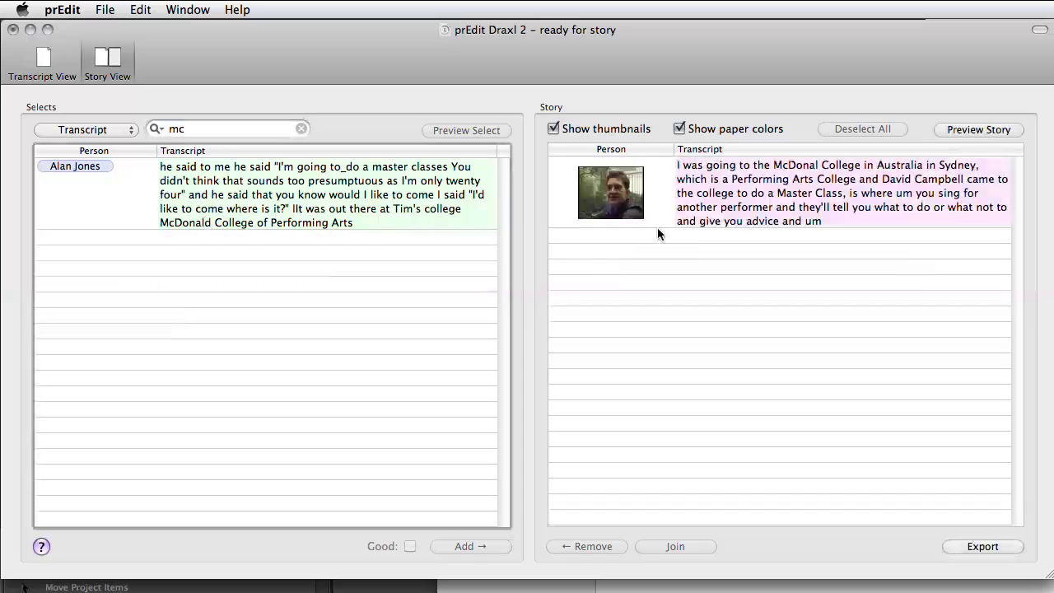
click(340, 204)
click(474, 132)
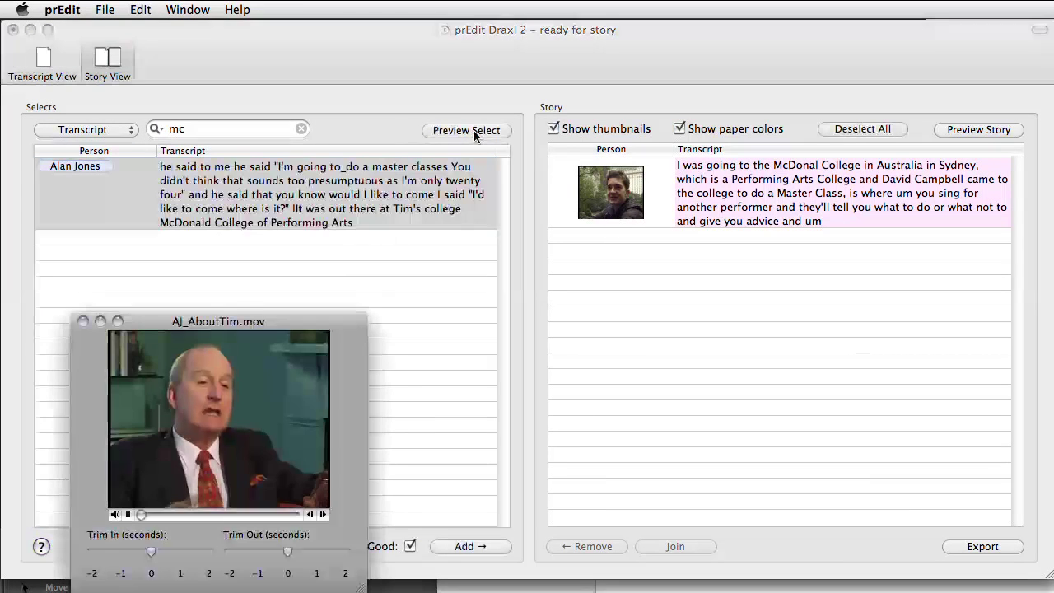
drag(262, 329, 266, 308)
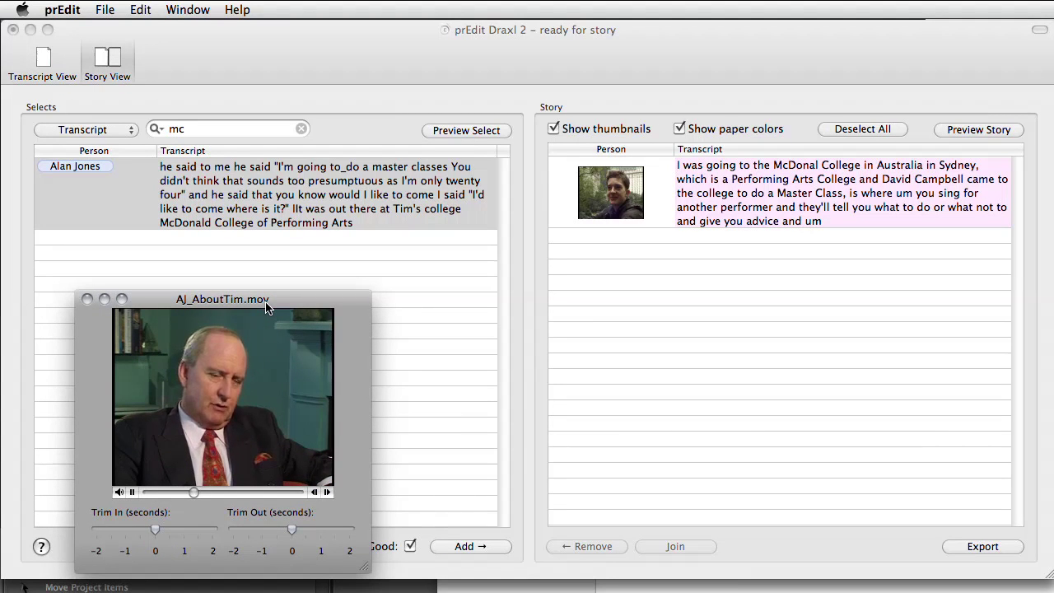
click(88, 300)
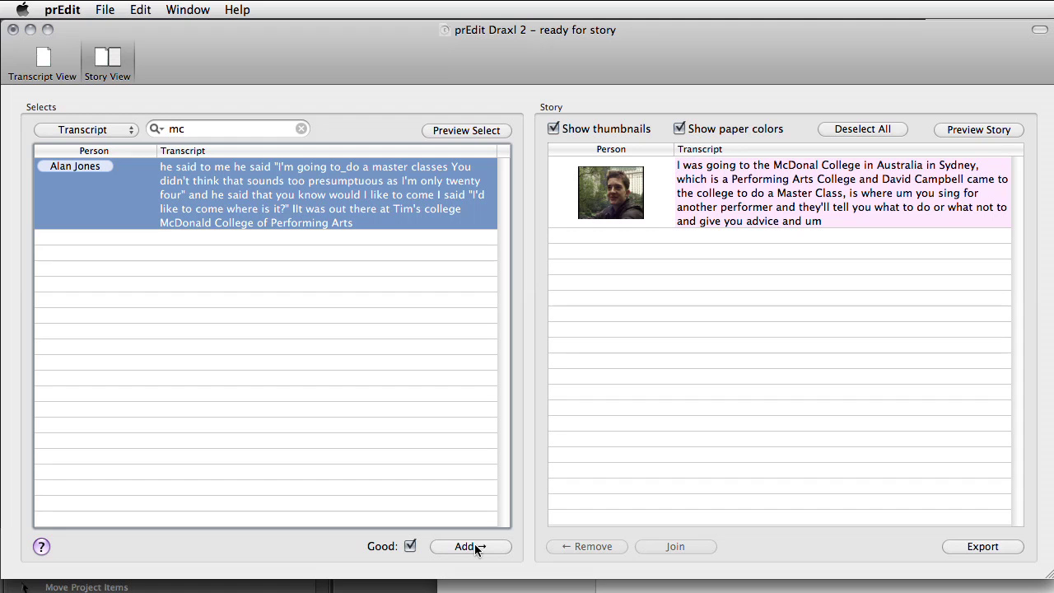
drag(332, 220, 667, 376)
- Clear the "mc" search text from the selects while keeping the search limited to Transcript
click(116, 129)
click(115, 118)
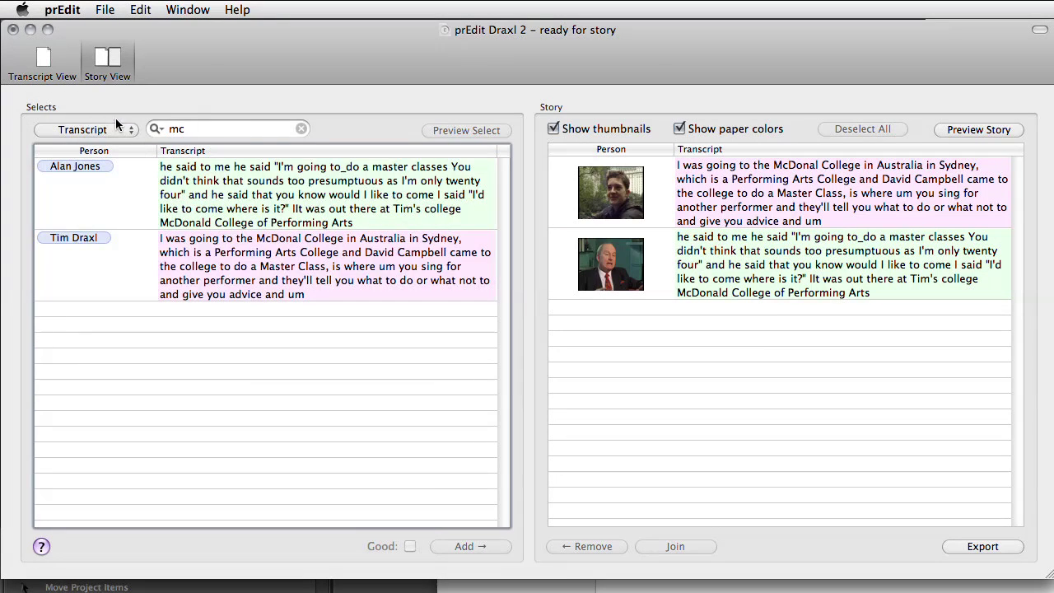
click(220, 132)
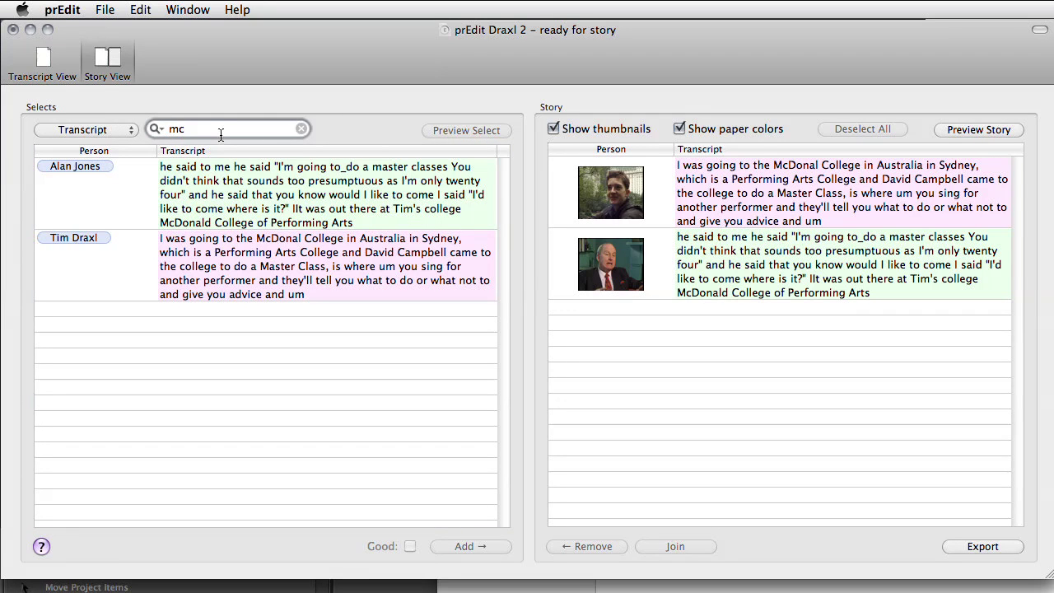
key(BackSpace)
key(BackSpace)
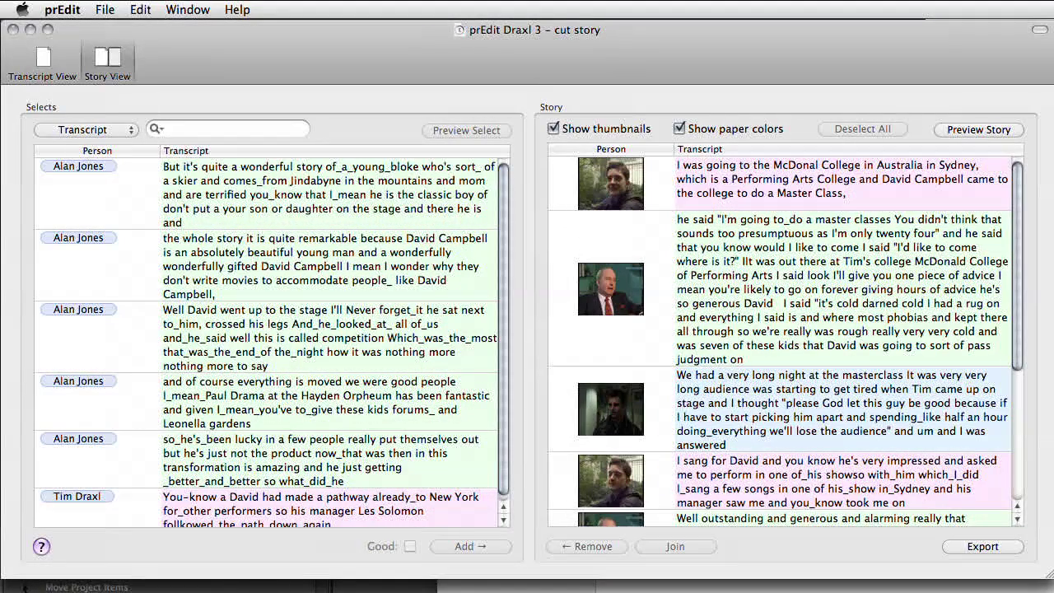
- Move the "We had a very long night" clip above the "I'm going to_do a master classes" clip in the story
drag(827, 424, 788, 241)
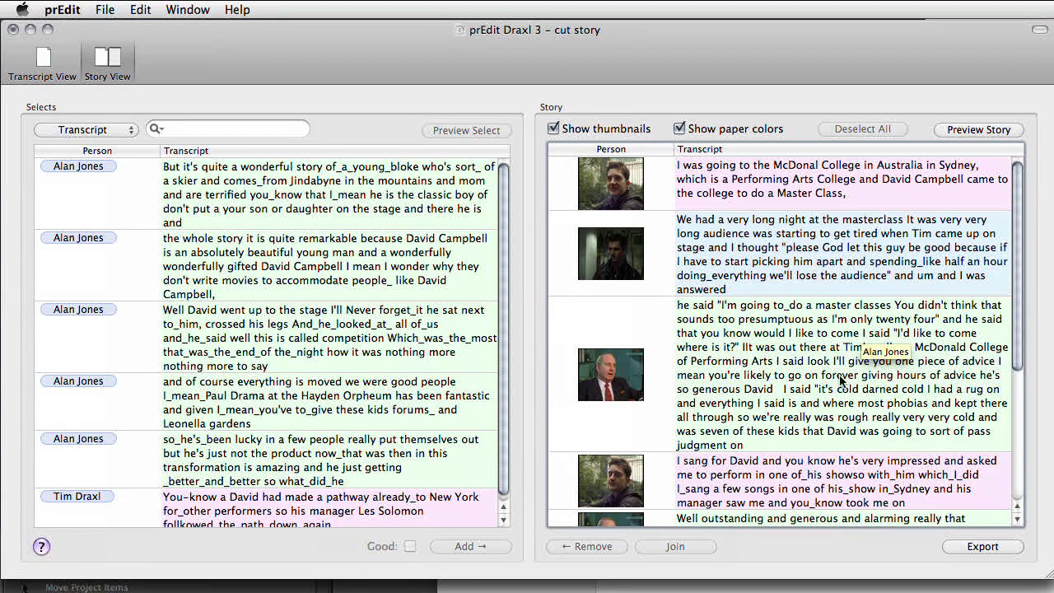
- Split the story's master classes clip after "College of Performing Arts" and return its second part to the selects
click(835, 396)
double_click(805, 398)
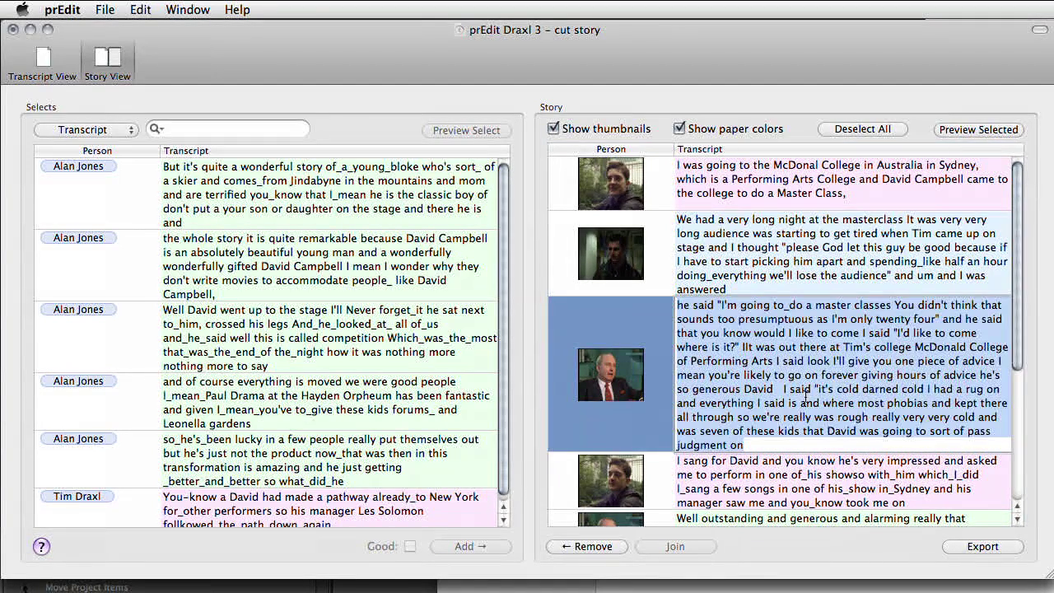
click(778, 363)
key(Return)
drag(777, 403, 423, 439)
- Review the Good mark of the select about going "up to the stage" and clear the selection in the story
click(307, 407)
click(409, 546)
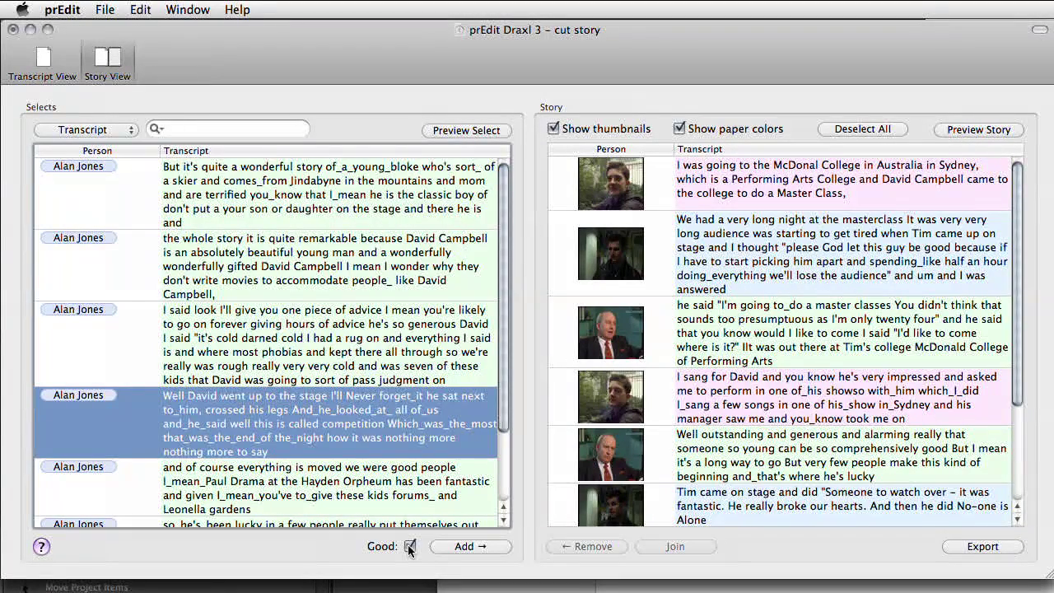
click(831, 516)
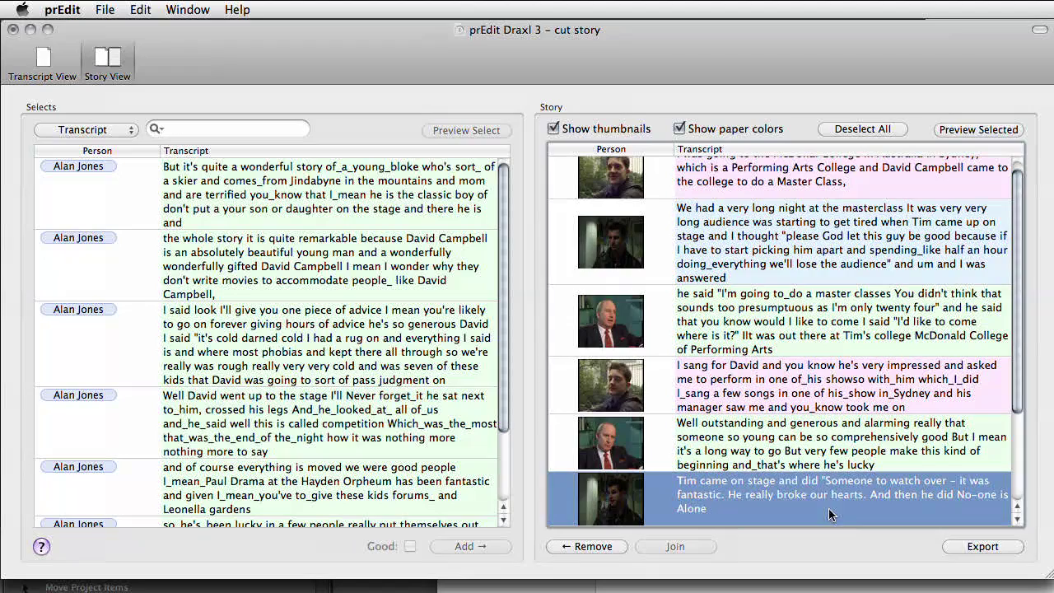
click(862, 128)
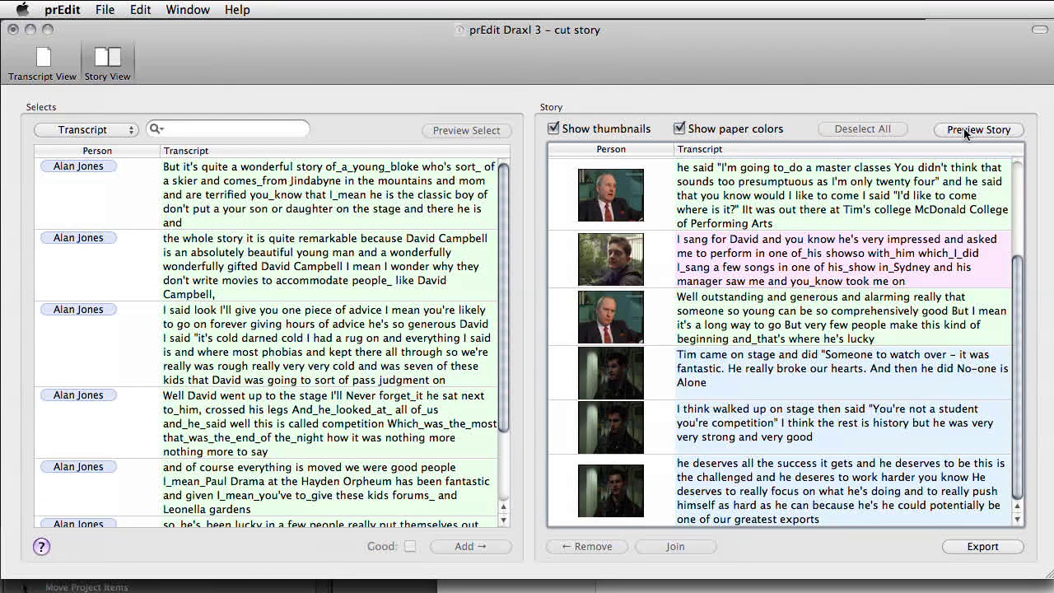
- Preview the adjacent "I sang for David" and "Well outstanding and generous" story clips together and close the preview window
click(849, 255)
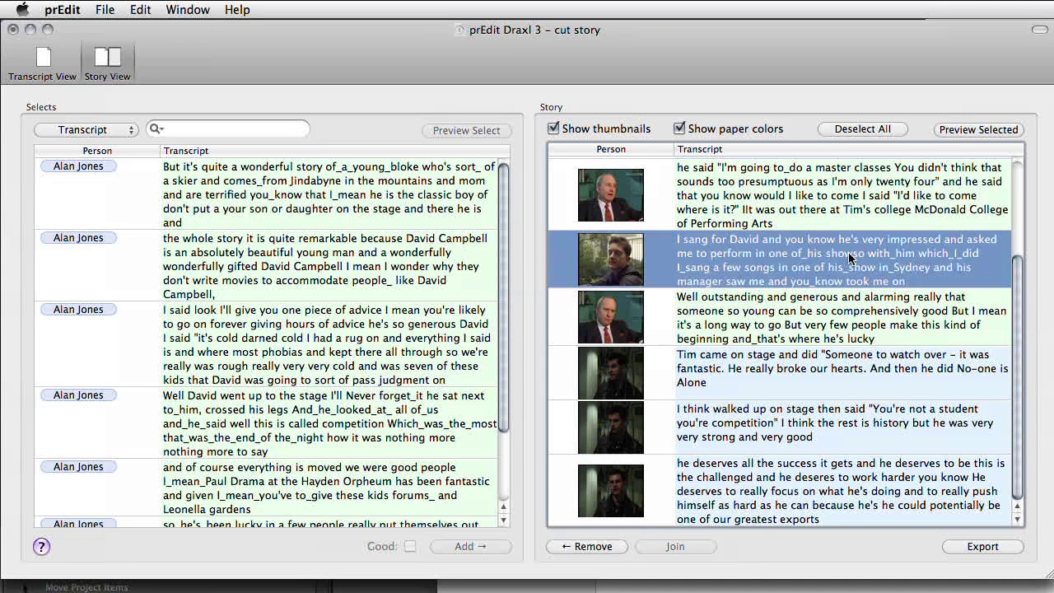
shift+click(824, 325)
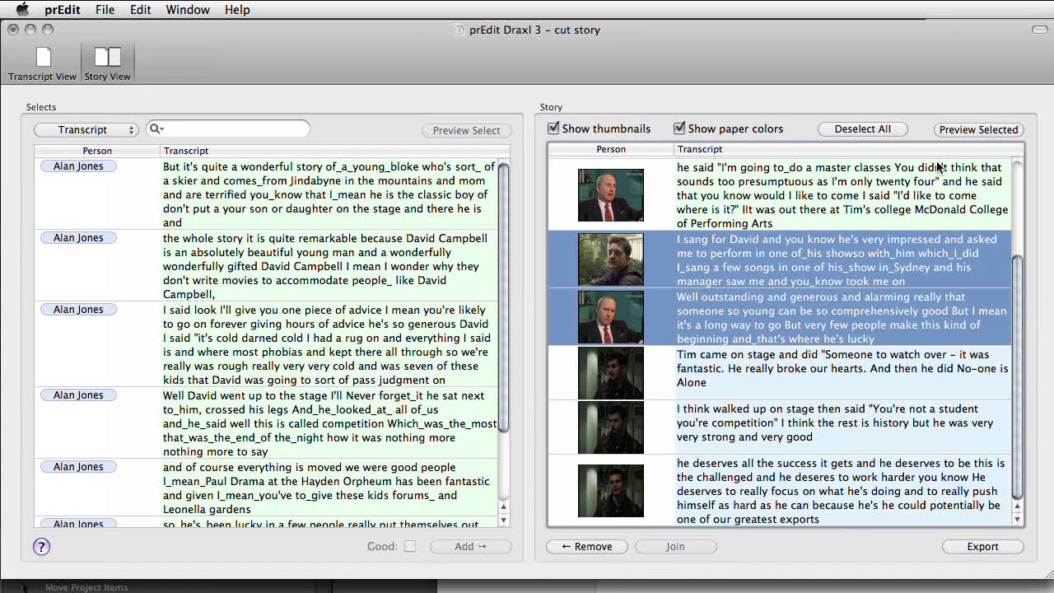
click(953, 132)
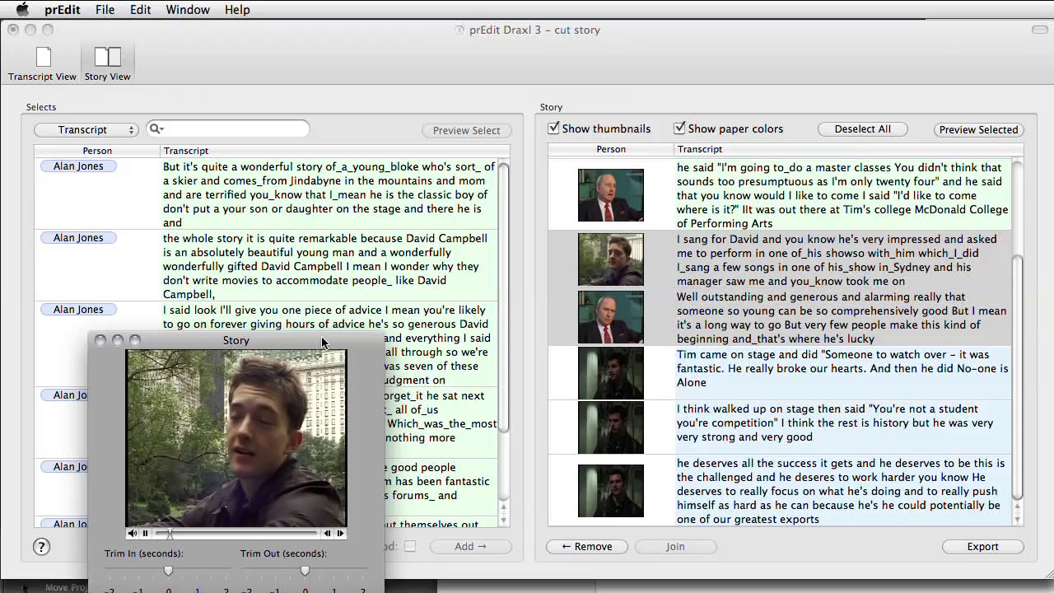
drag(321, 342, 365, 287)
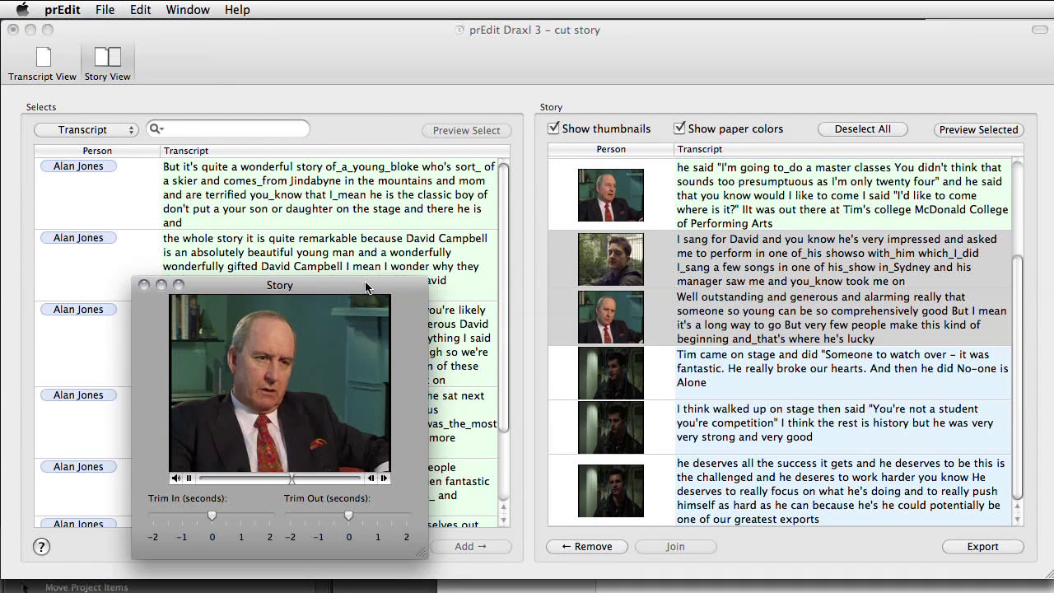
click(144, 285)
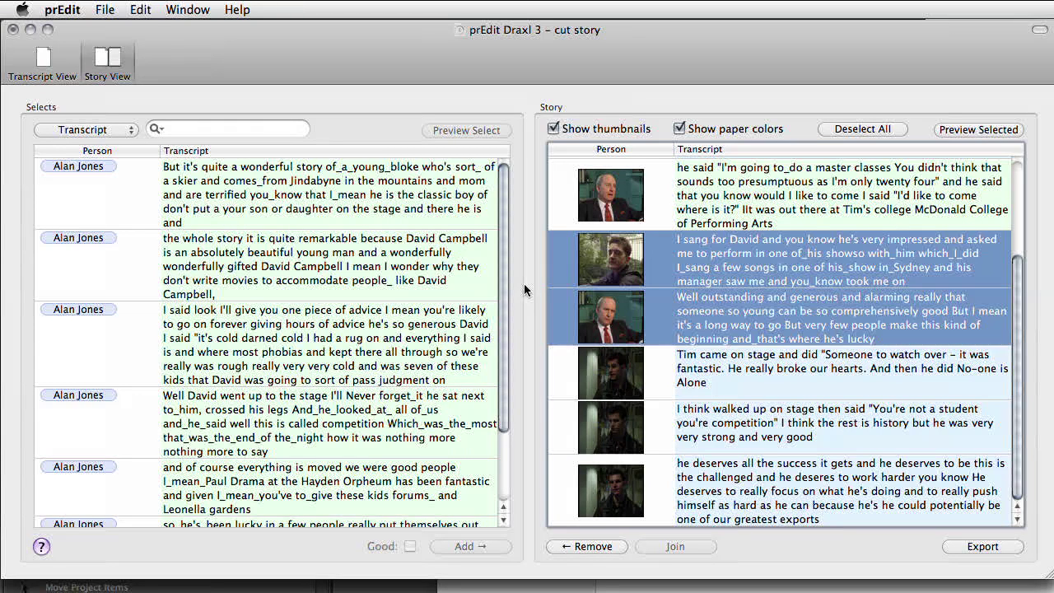
- Export the story with the Send to Final Cut Pro option and open the Transcription test FCP sequence there
click(980, 547)
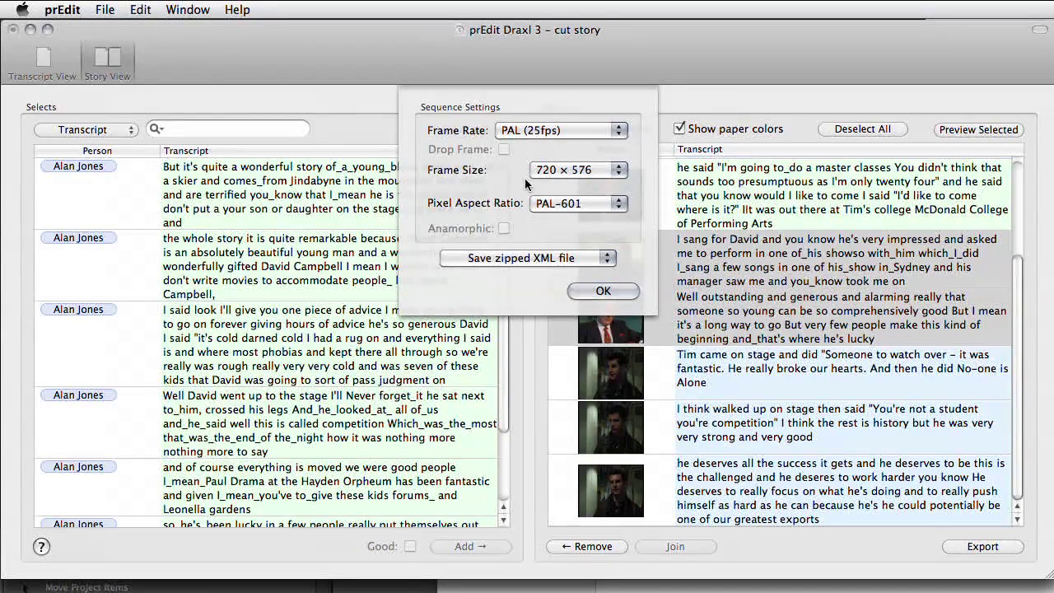
click(505, 259)
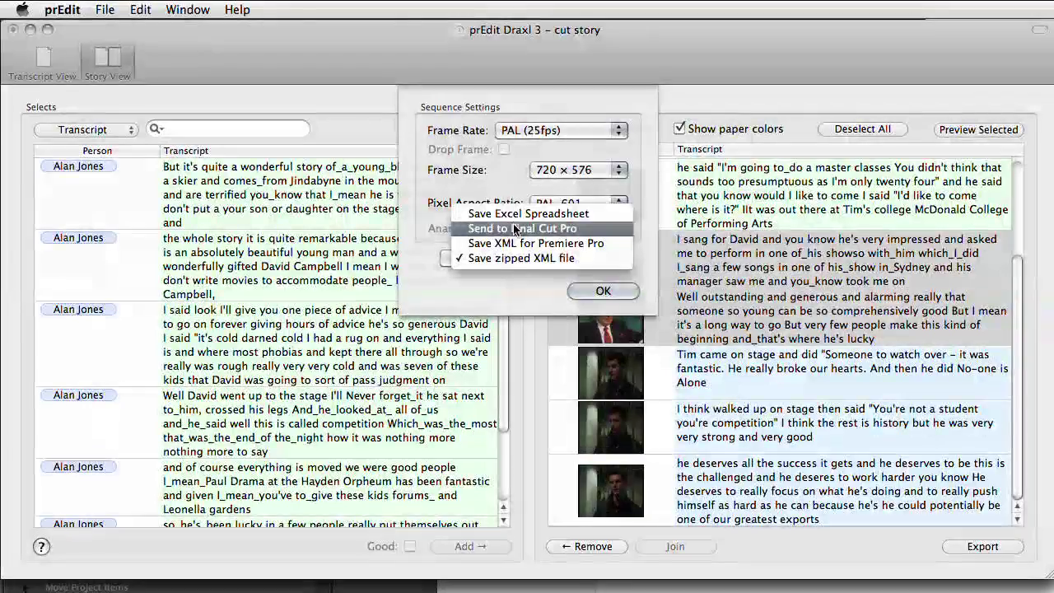
click(515, 228)
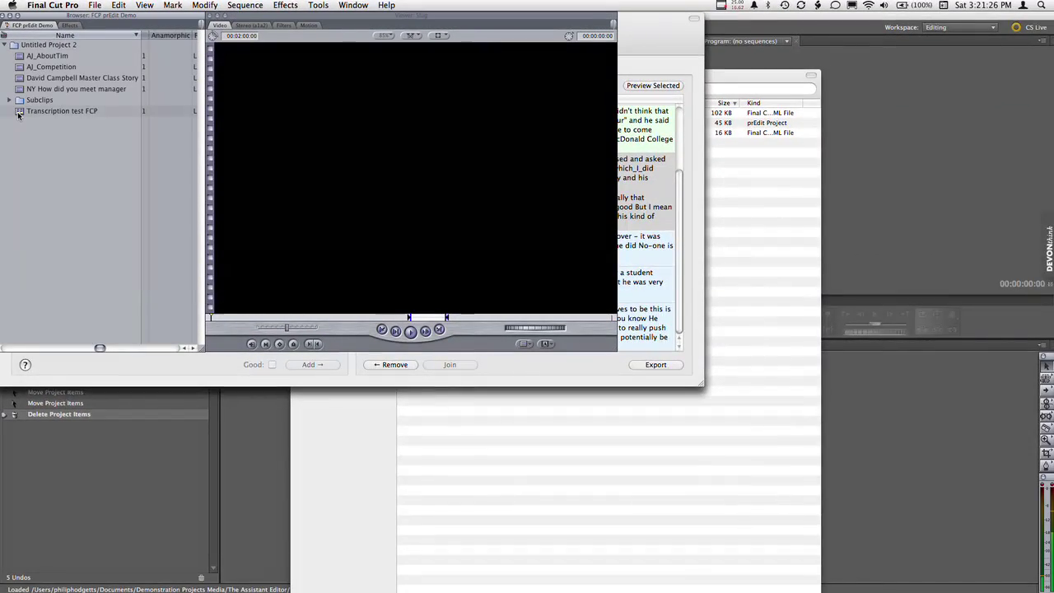
double_click(18, 113)
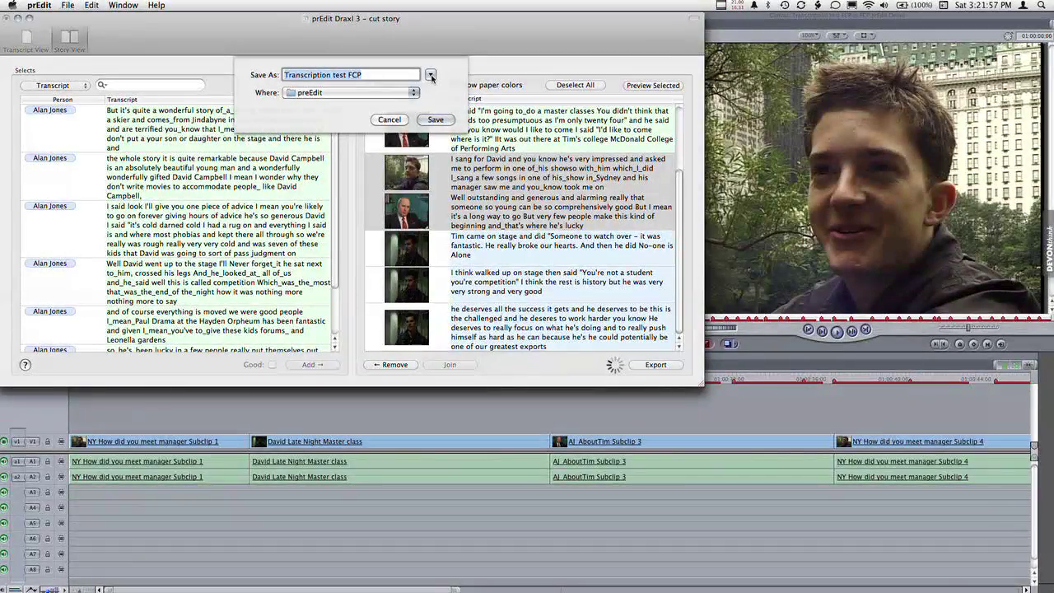
- Choose a destination folder in the expanded save dialog and save the exported story as Transcription test FCP
click(430, 75)
click(256, 246)
click(466, 263)
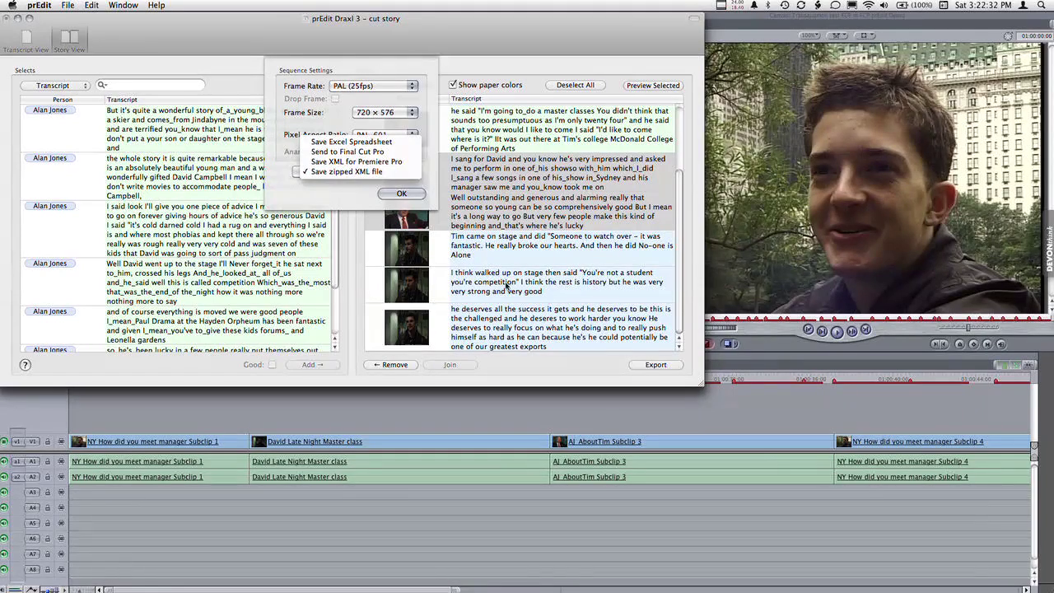
- Switch to Premiere Pro, import the exported Transcription test FCP story and expand its Subclips bin
key(super+Tab)
key(super+Tab)
key(super+Tab)
key(super+Tab)
key(super+Tab)
key(super+Tab)
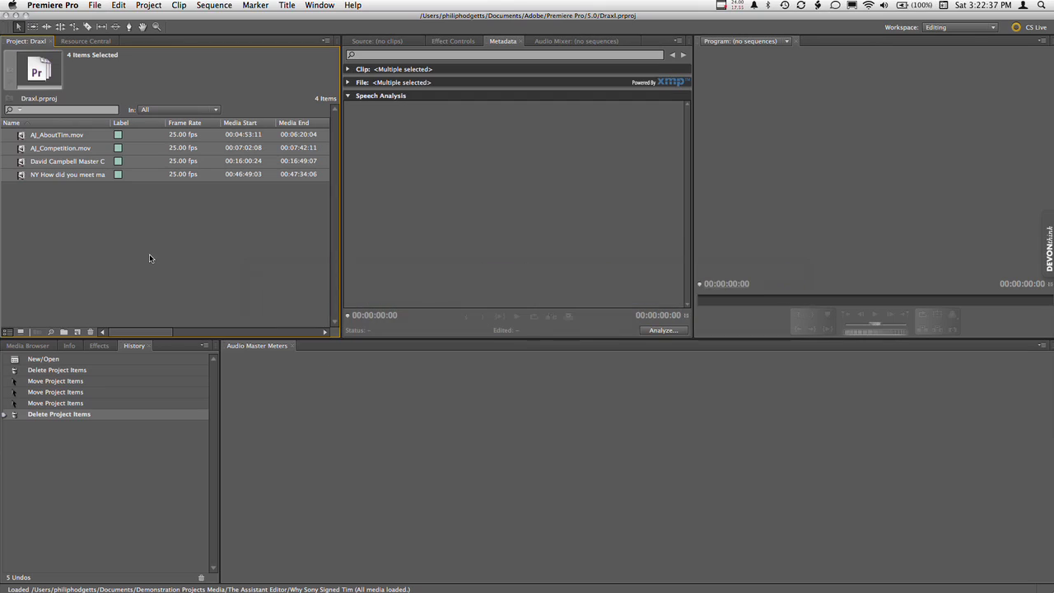
key(super+Tab)
key(Escape)
click(95, 5)
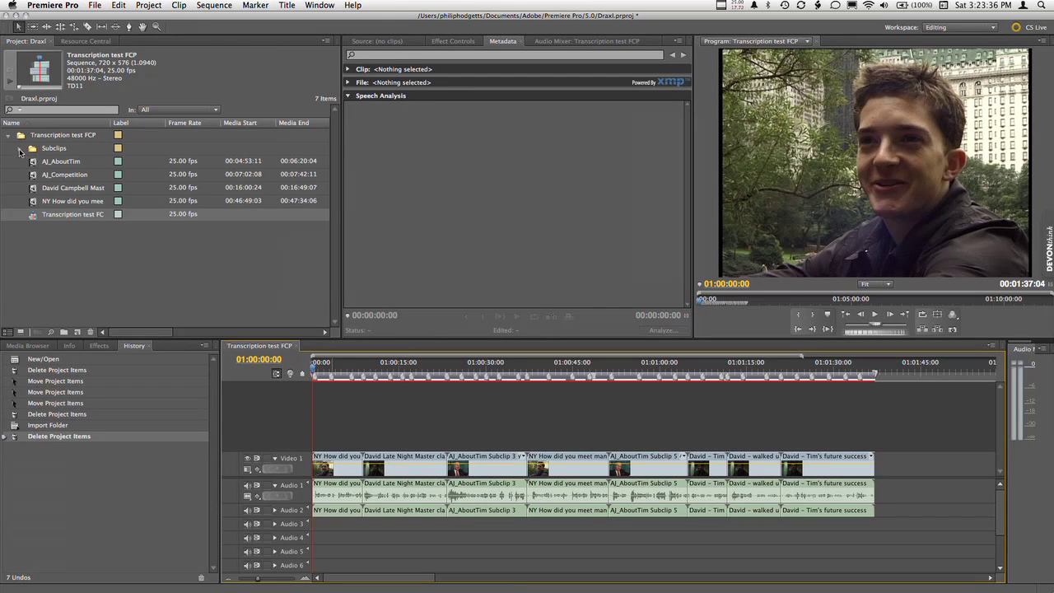
click(20, 149)
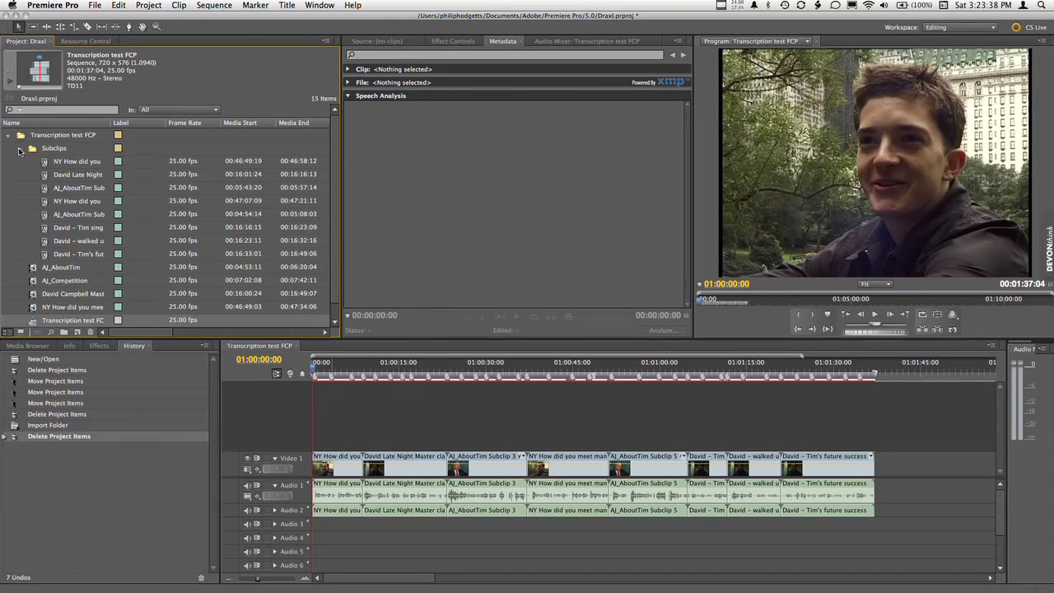
- Switch to Final Cut Pro, expand the Subclips bin and widen the Browser to view the clips' metadata columns
key(super+Tab)
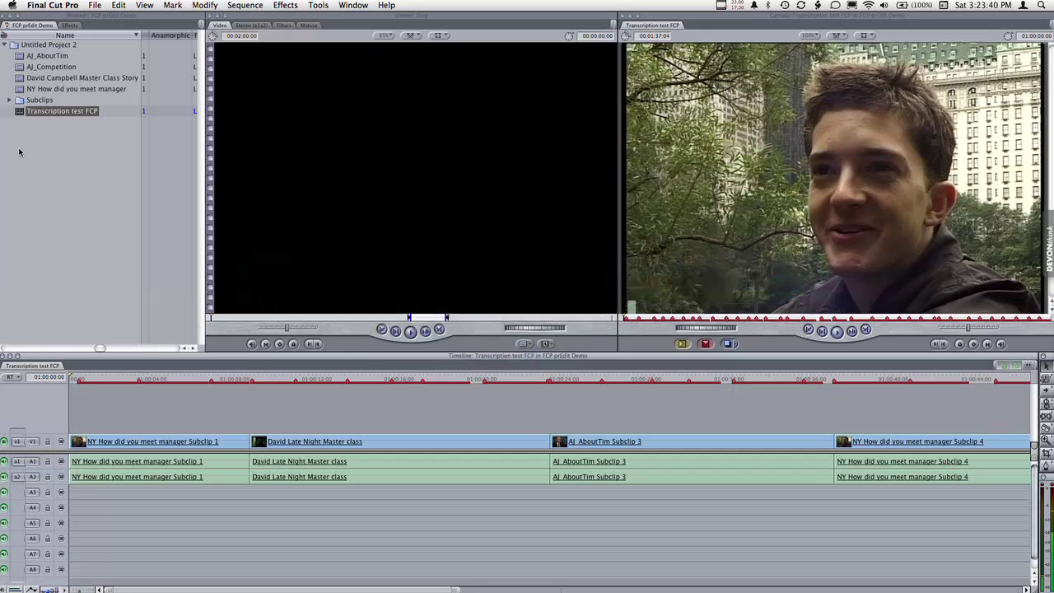
click(8, 101)
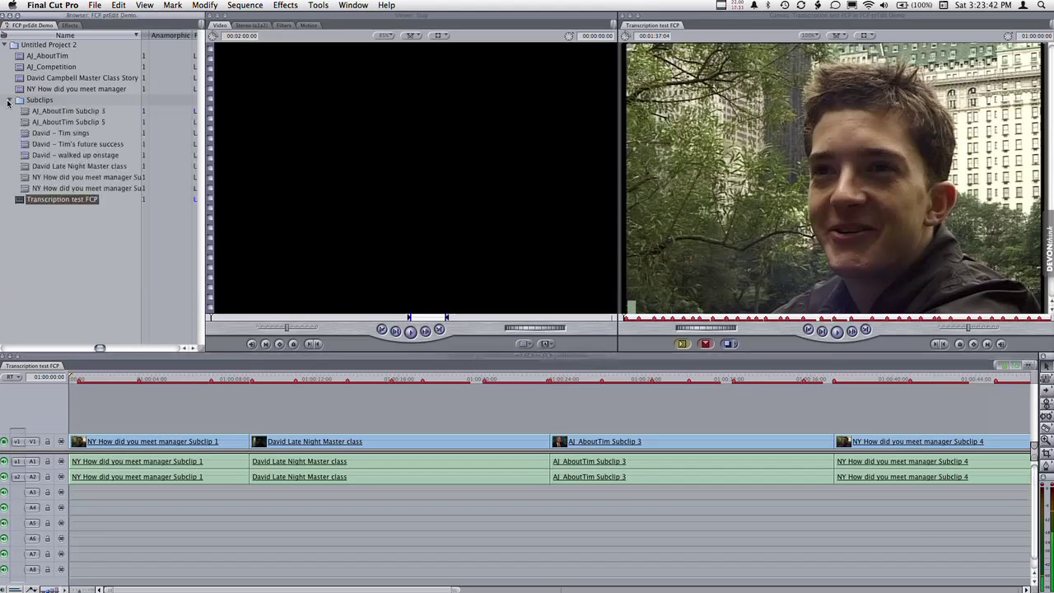
drag(202, 350, 811, 413)
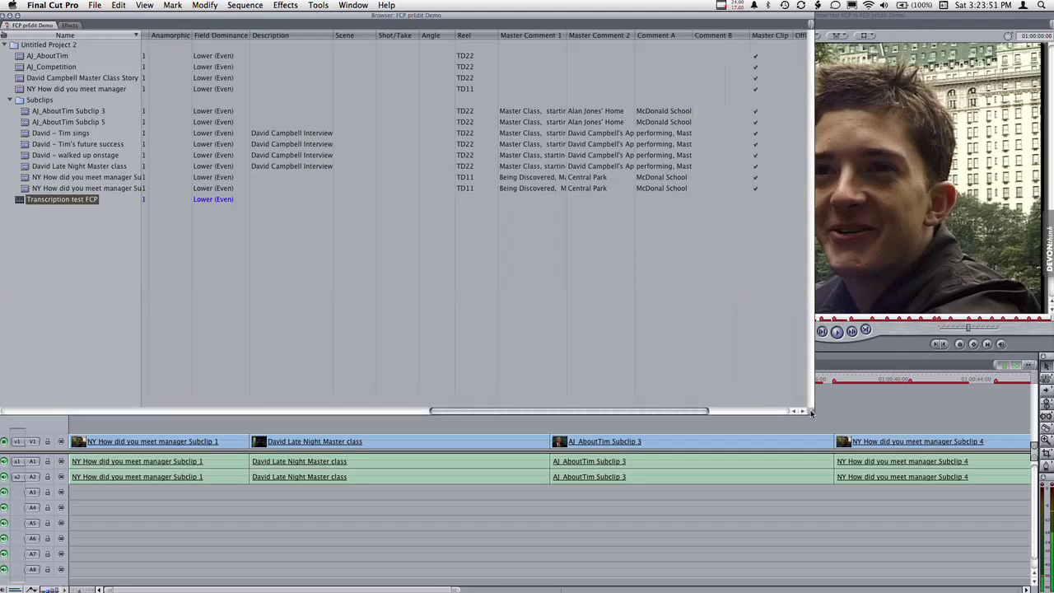